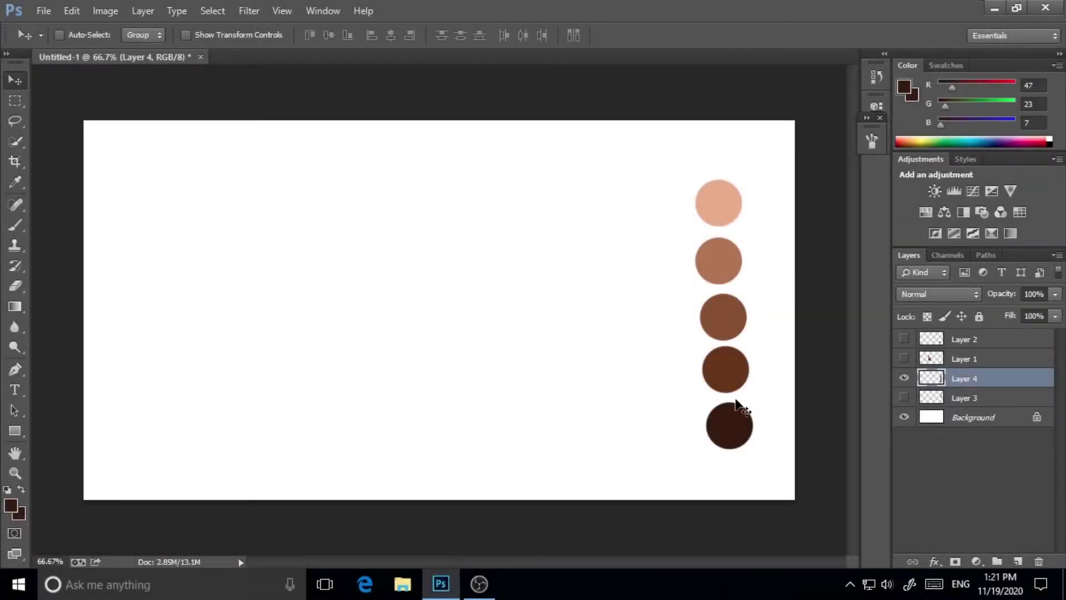
Step: Delete the unused Layers 1, 2 and 3
{"action": "left_click", "coordinate": [956, 344]}
{"action": "left_click", "coordinate": [967, 360], "text": "shift"}
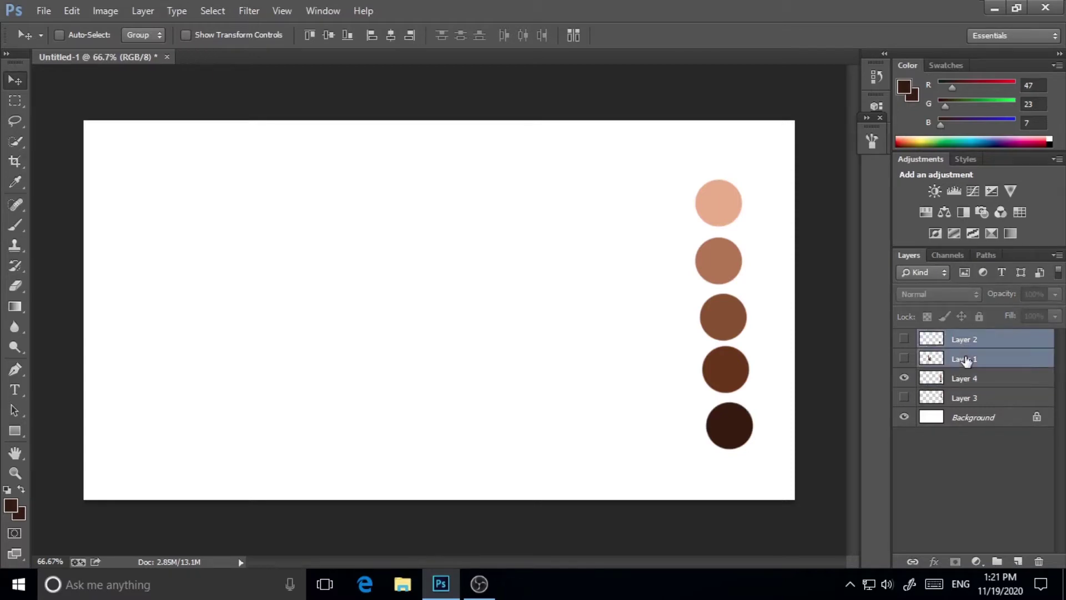
{"action": "key", "text": "Delete"}
{"action": "left_click", "coordinate": [936, 361]}
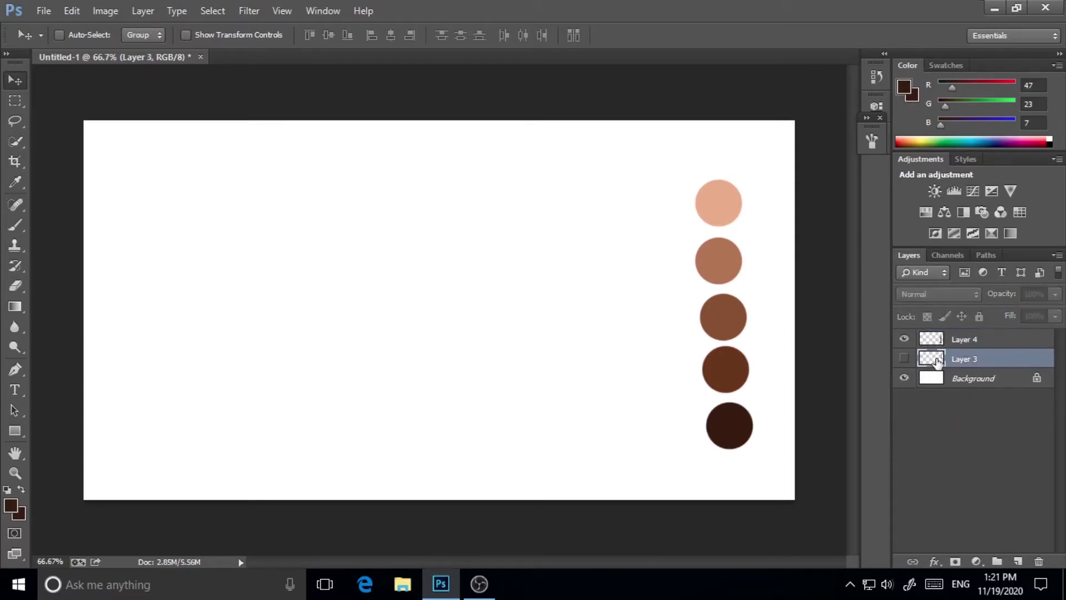
{"action": "key", "text": "Delete"}
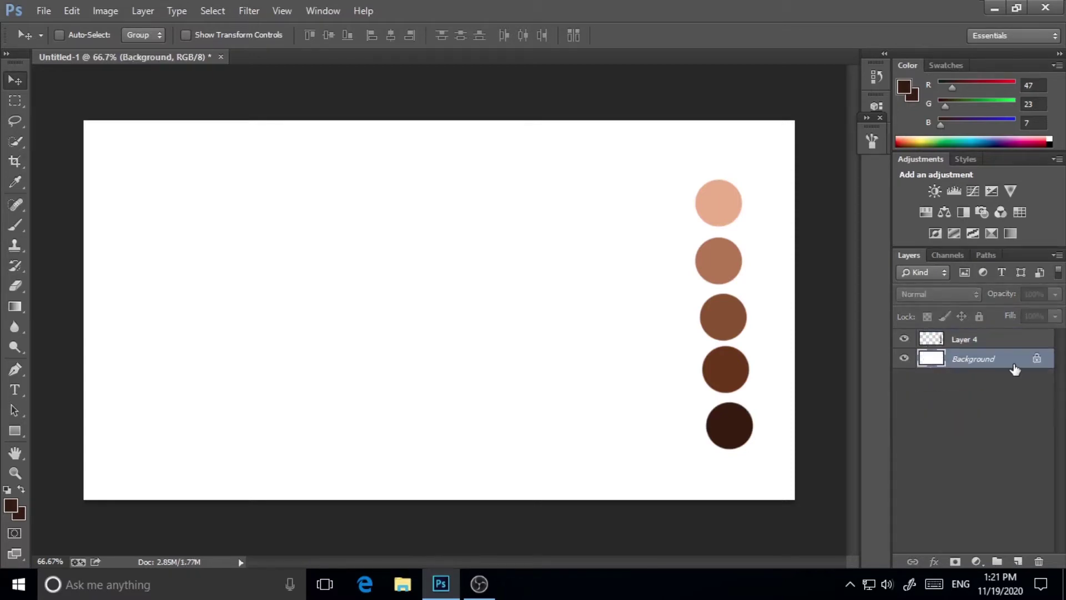
Step: Rename Layer 4, holding the palette circles, to 'color palette'
{"action": "left_click", "coordinate": [994, 341]}
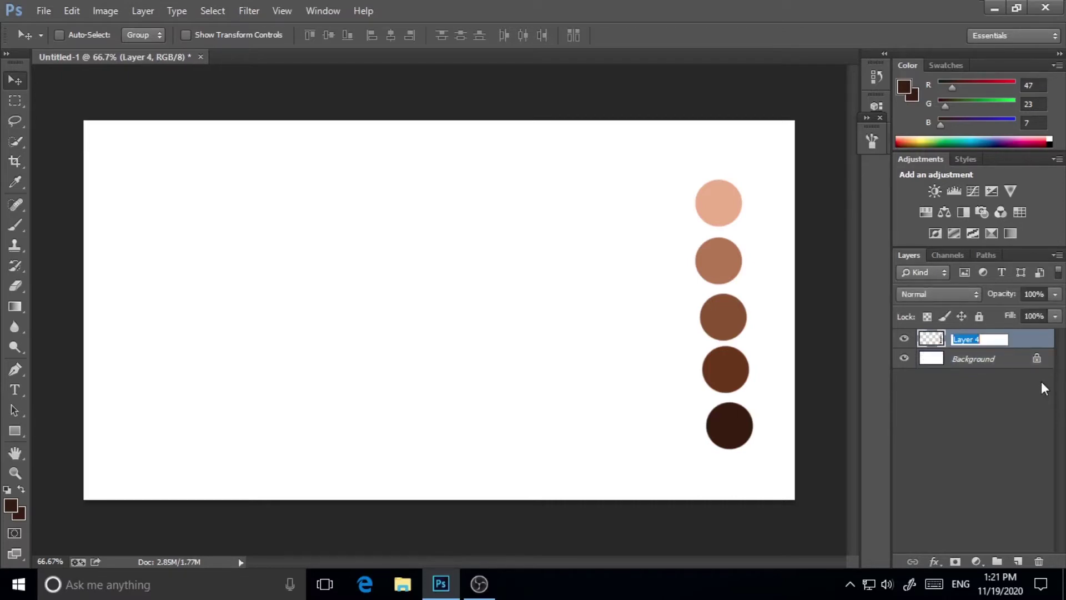
{"action": "type", "text": "color palette"}
{"action": "left_click", "coordinate": [974, 361]}
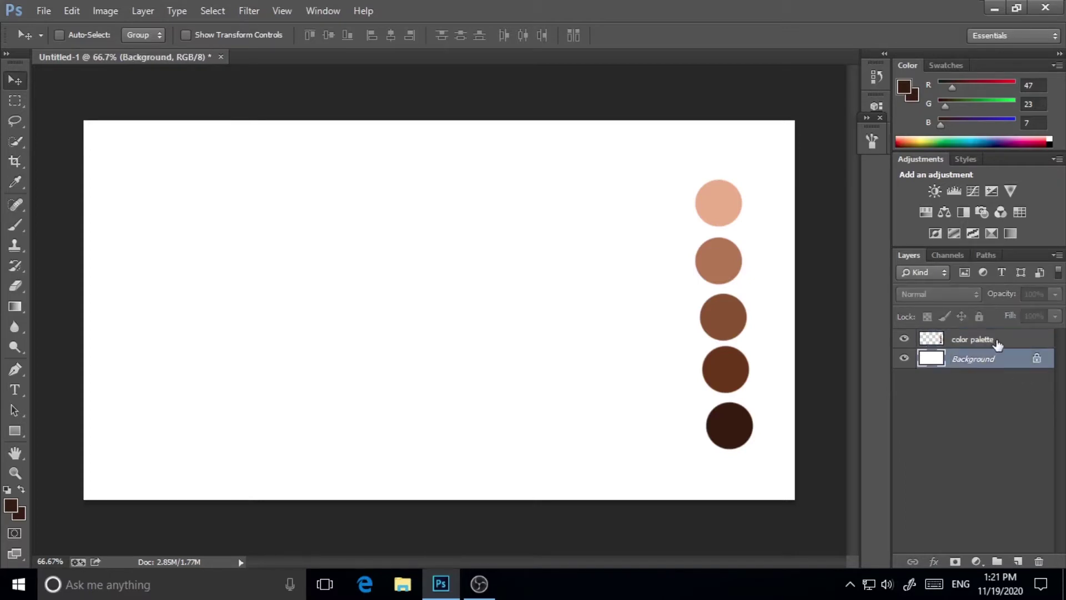
{"action": "left_click", "coordinate": [1021, 340]}
Step: Add a new empty layer named 'hair'
{"action": "left_click", "coordinate": [1017, 561]}
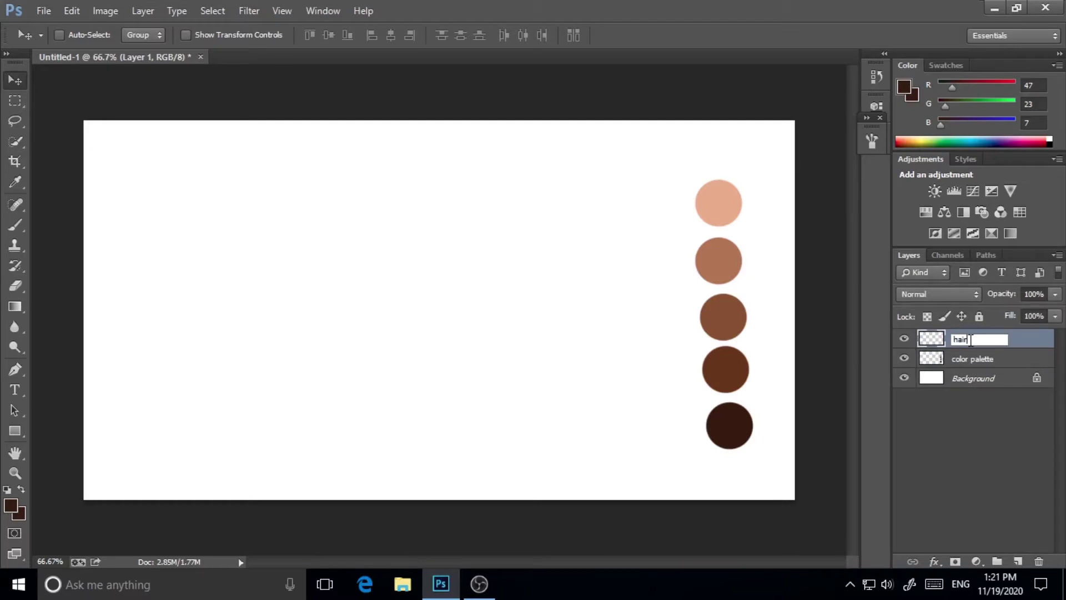
{"action": "left_click", "coordinate": [971, 396]}
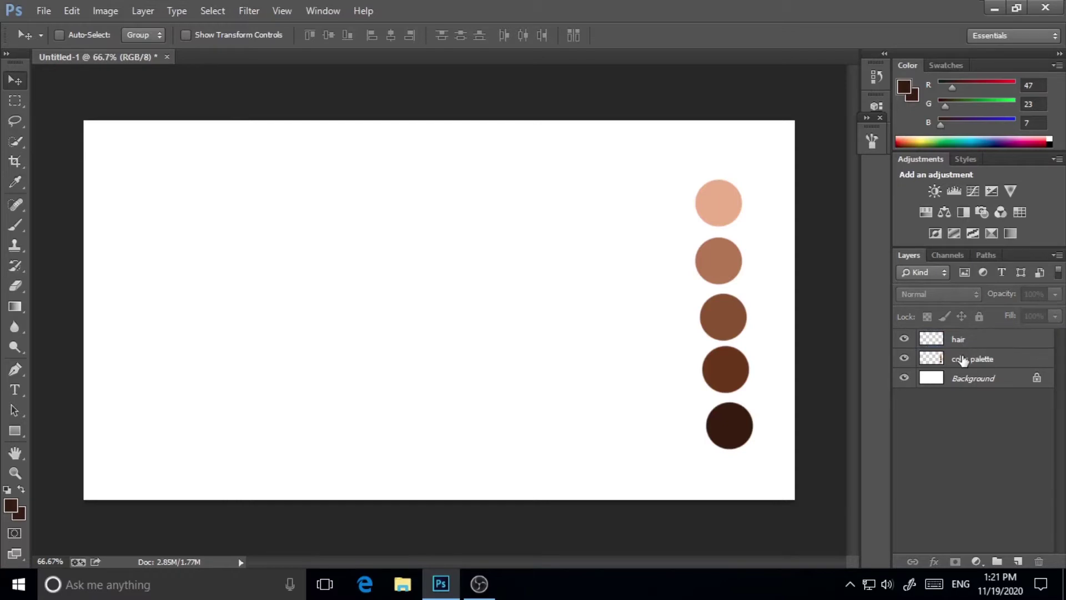
{"action": "left_click", "coordinate": [962, 361]}
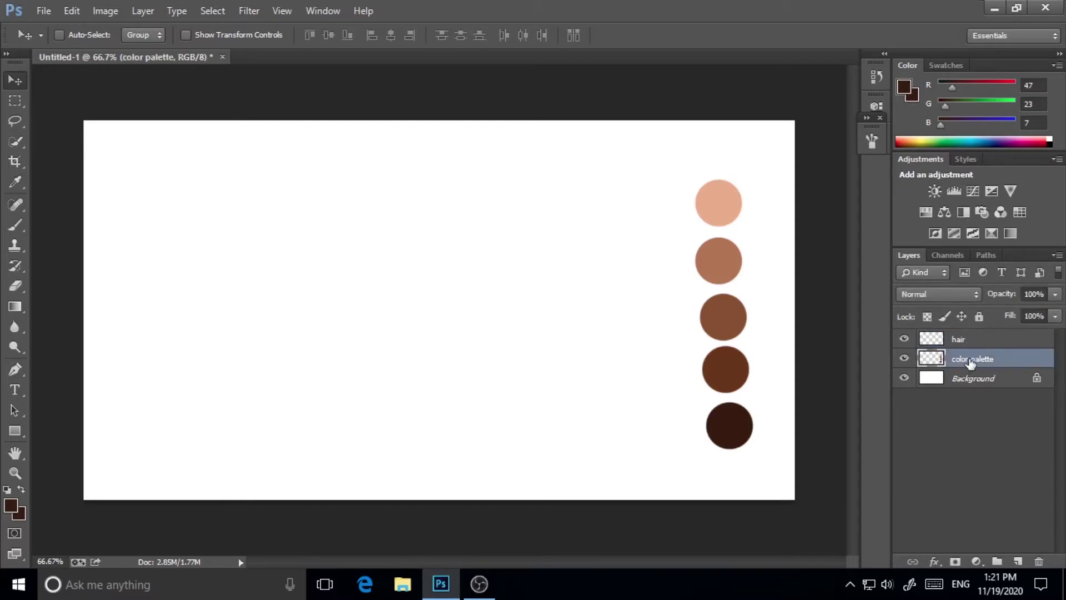
Step: Paint a large brown blob mid-canvas on the hair layer with a 400 px soft round brush
{"action": "left_click", "coordinate": [979, 340]}
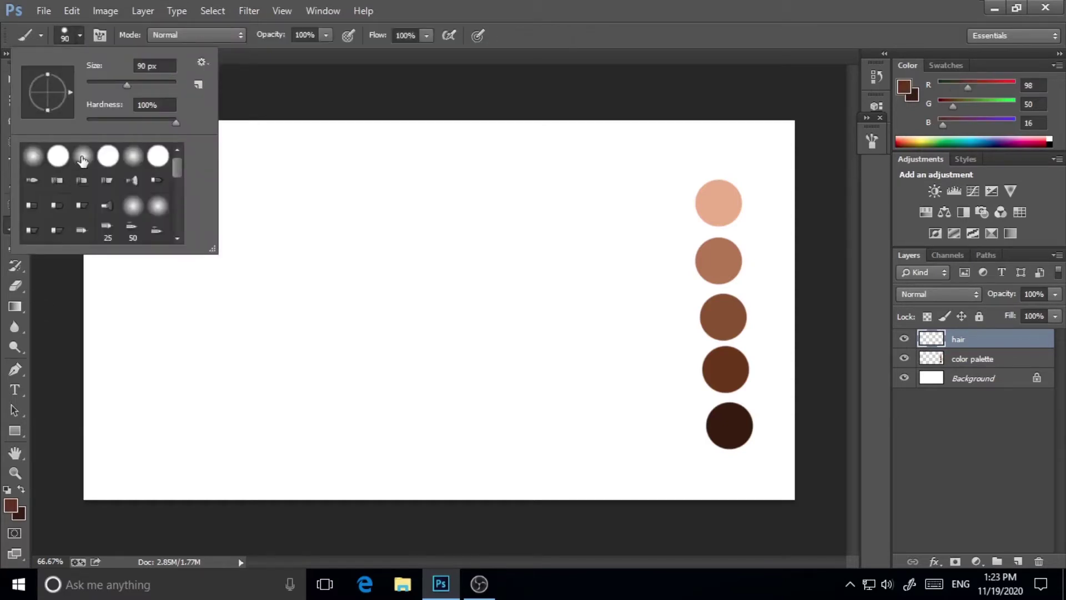
{"action": "left_click", "coordinate": [76, 36]}
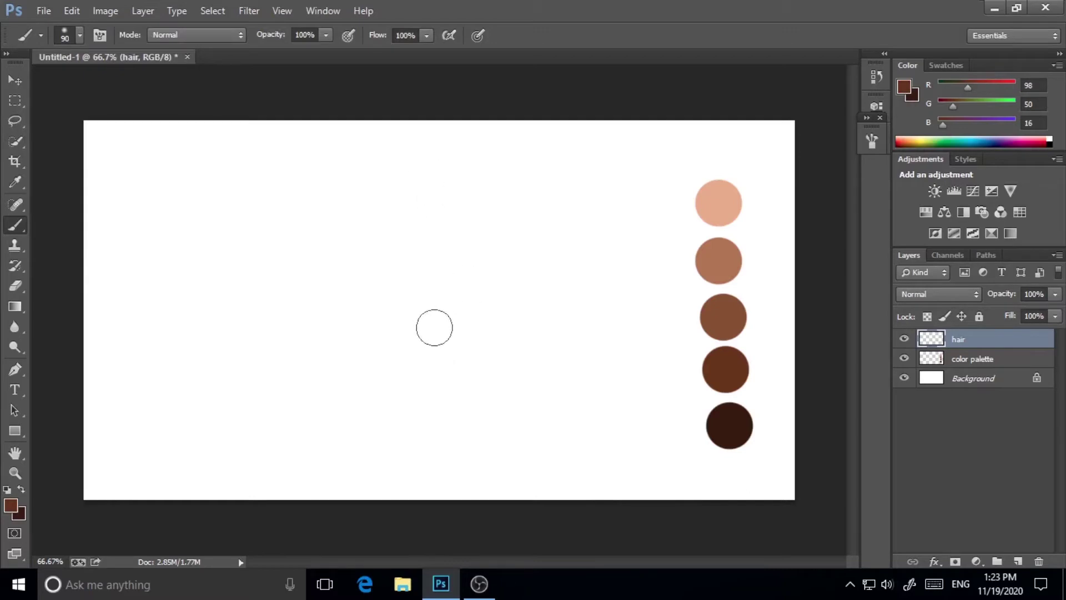
{"action": "key", "text": "bracketright"}
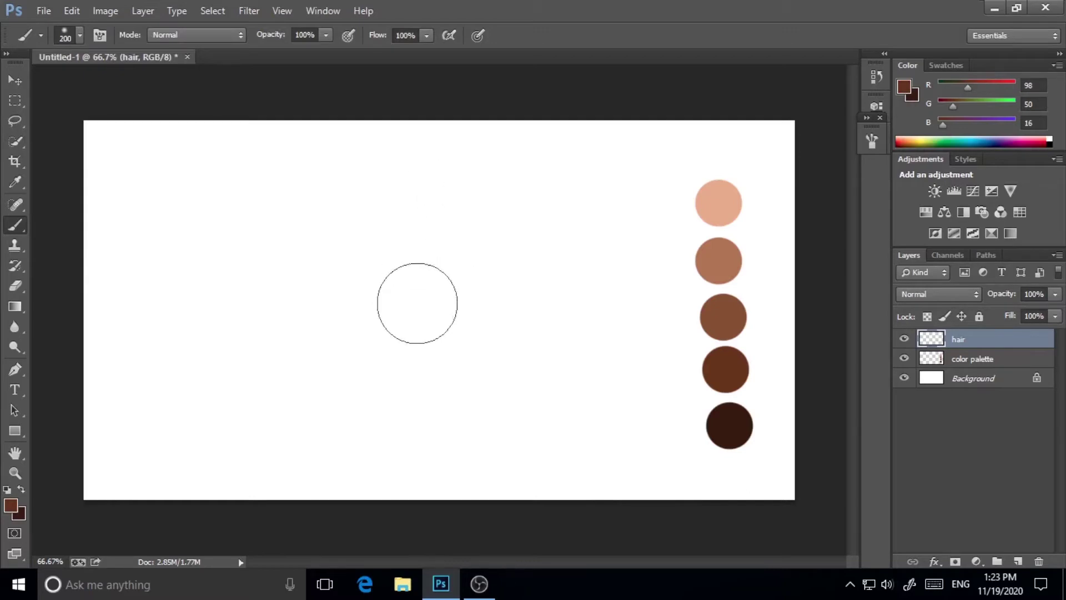
{"action": "mouse_move", "coordinate": [395, 358]}
{"action": "left_mouse_down"}
{"action": "mouse_move", "coordinate": [384, 312]}
{"action": "mouse_move", "coordinate": [392, 328]}
{"action": "mouse_move", "coordinate": [380, 367]}
{"action": "left_mouse_up"}
{"action": "key", "text": "ctrl+z"}
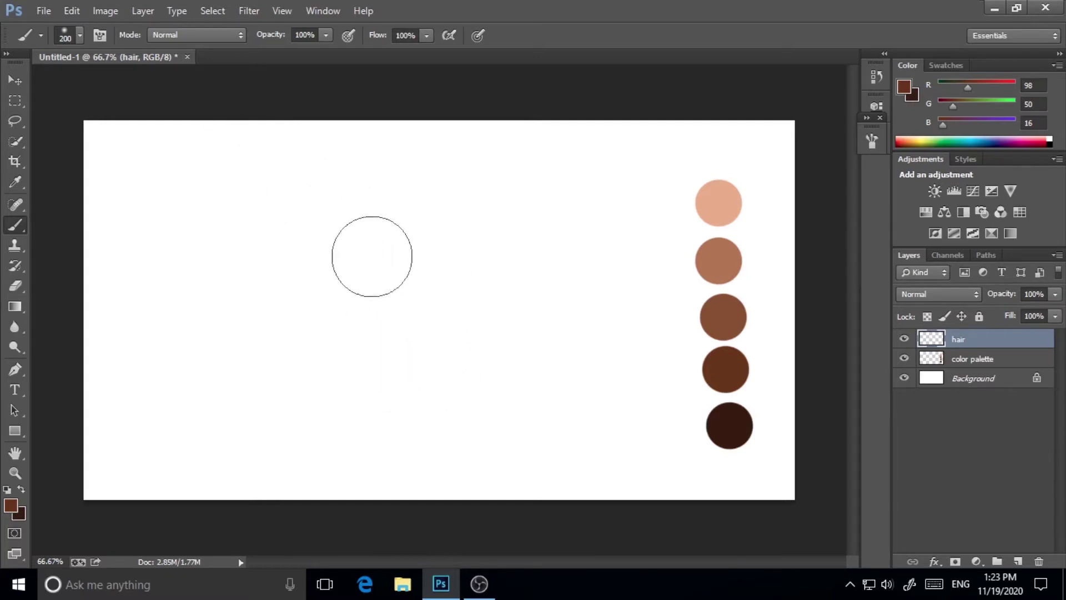
{"action": "key", "text": "bracketright"}
{"action": "key", "text": "bracketright"}
{"action": "key", "text": "bracketright"}
{"action": "mouse_move", "coordinate": [424, 245]}
{"action": "left_mouse_down"}
{"action": "mouse_move", "coordinate": [373, 338]}
{"action": "mouse_move", "coordinate": [392, 367]}
{"action": "mouse_move", "coordinate": [400, 357]}
{"action": "mouse_move", "coordinate": [372, 321]}
{"action": "mouse_move", "coordinate": [419, 269]}
{"action": "mouse_move", "coordinate": [467, 261]}
{"action": "mouse_move", "coordinate": [383, 260]}
{"action": "mouse_move", "coordinate": [357, 355]}
{"action": "mouse_move", "coordinate": [388, 394]}
{"action": "mouse_move", "coordinate": [419, 393]}
{"action": "left_mouse_up"}
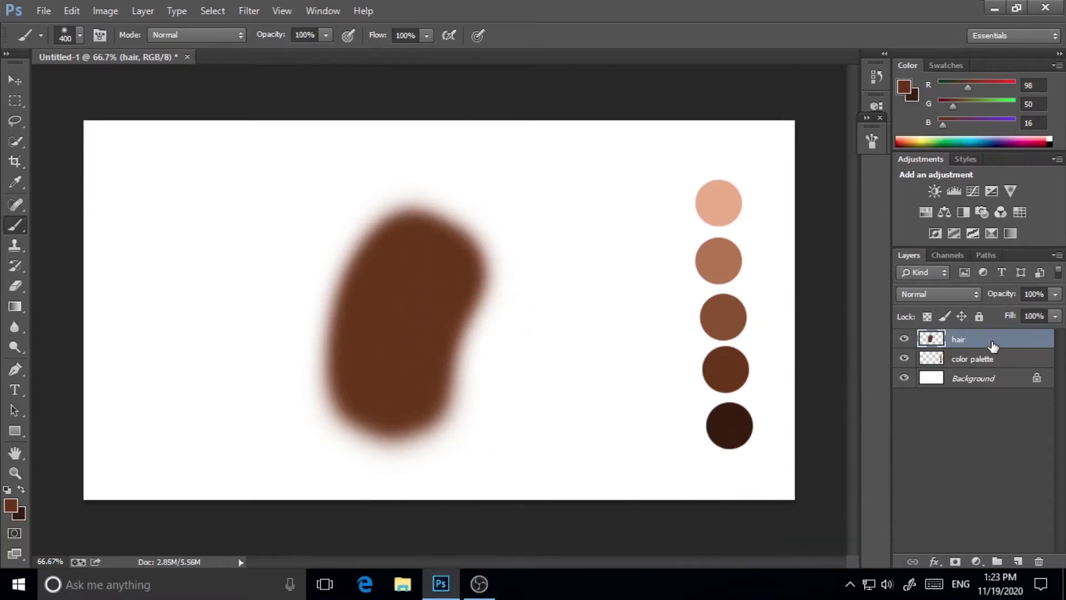
Step: Add a new layer named 'stroke' and bring up the full brush settings
{"action": "left_click", "coordinate": [1018, 561]}
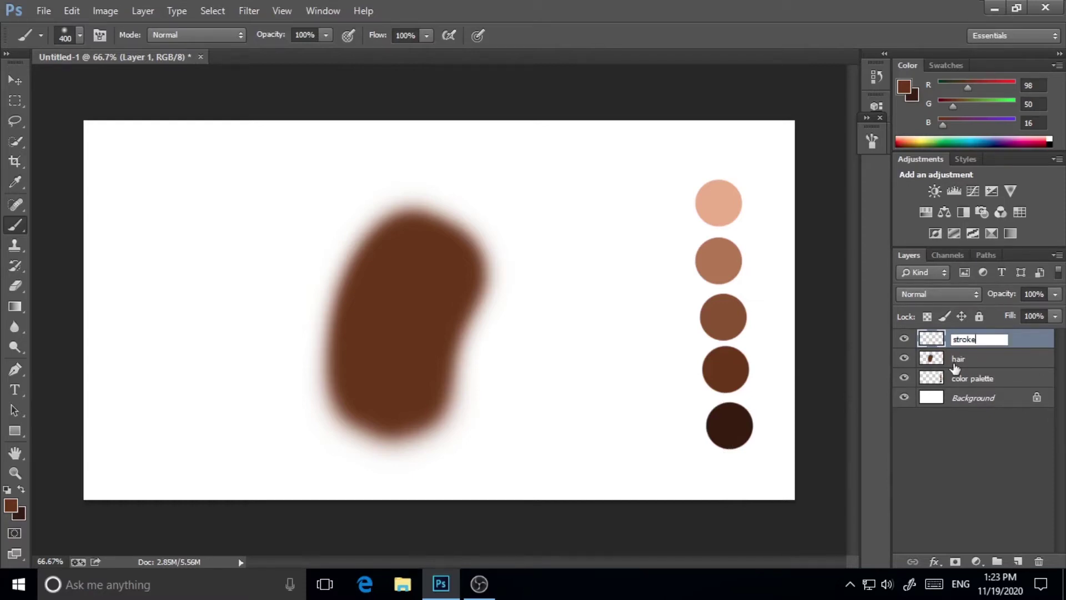
{"action": "left_click", "coordinate": [980, 420]}
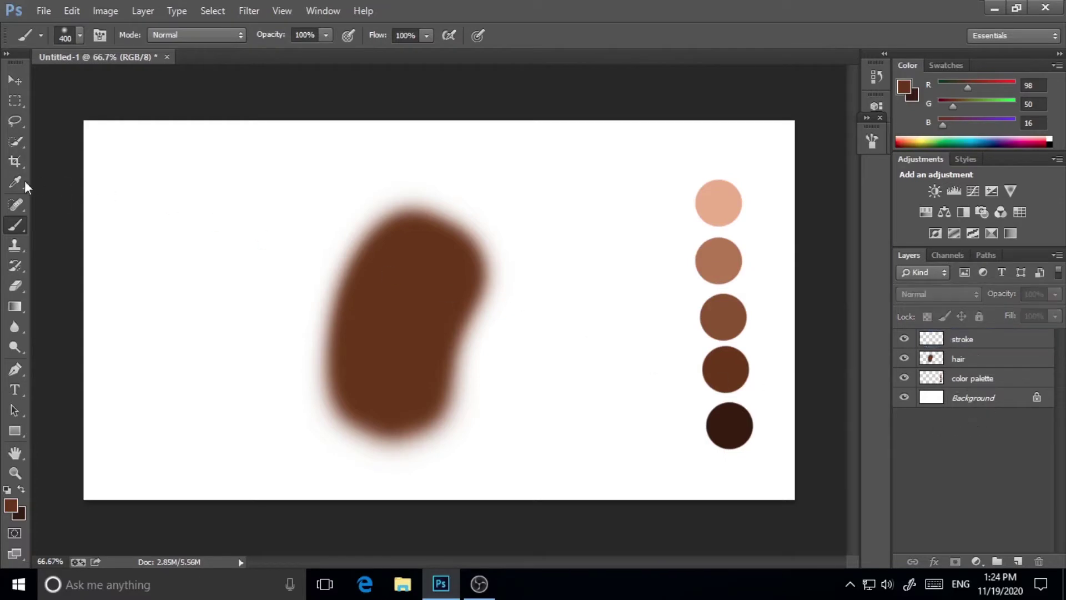
{"action": "left_click", "coordinate": [80, 35]}
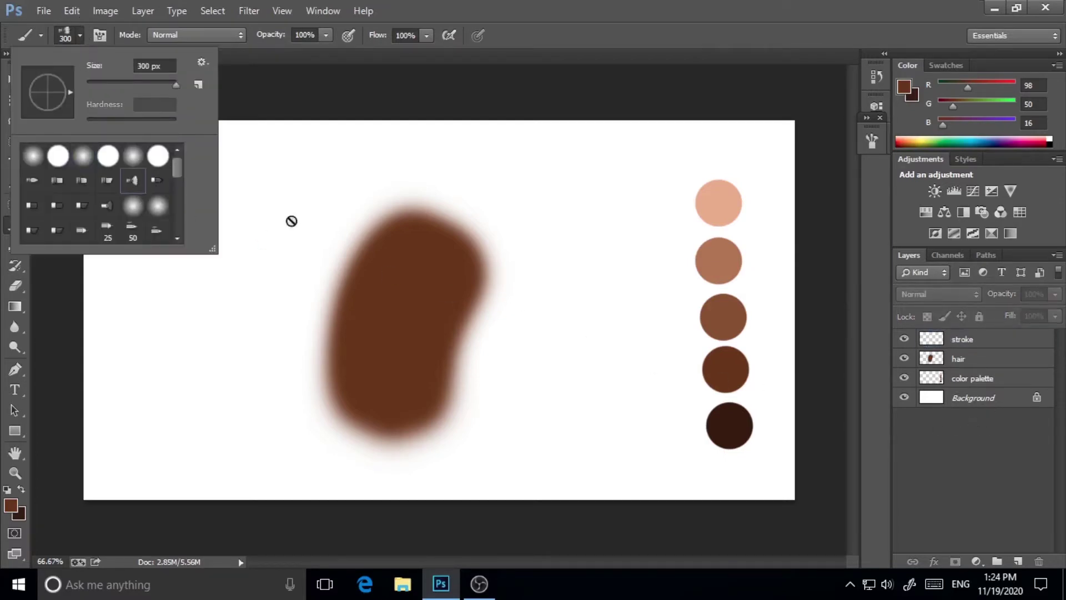
{"action": "left_click", "coordinate": [100, 35]}
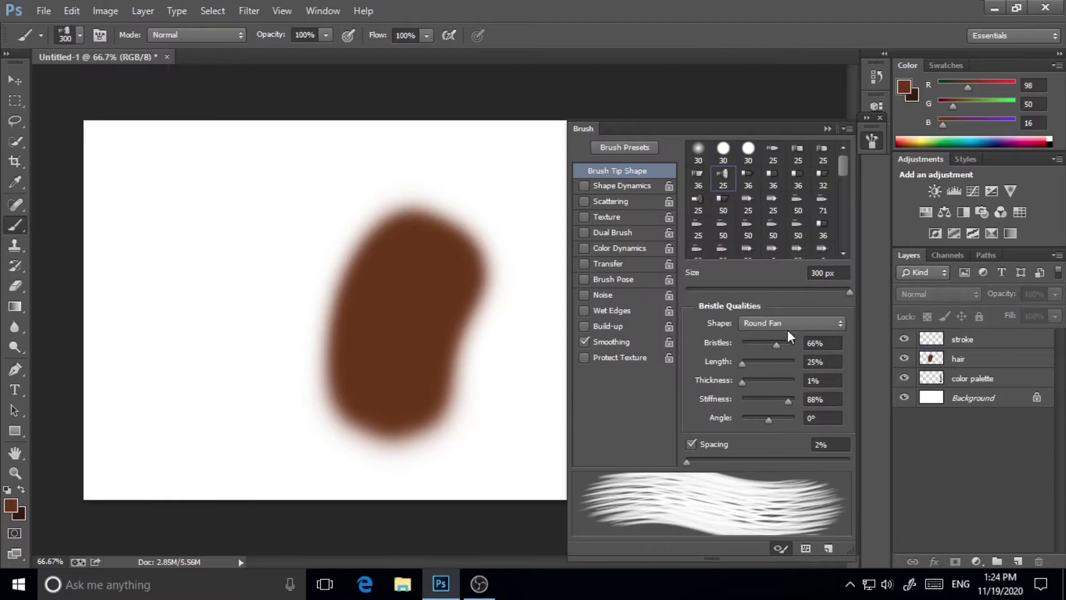
Step: Try the Round Curve and Round Angle bristle tip shapes
{"action": "left_click", "coordinate": [788, 327]}
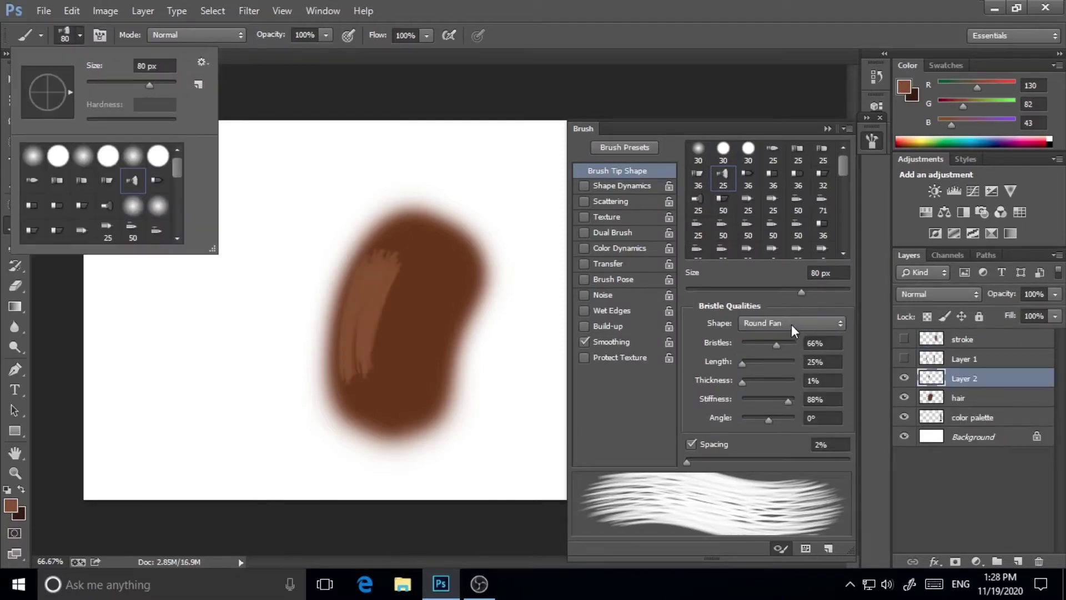
{"action": "left_click", "coordinate": [792, 324]}
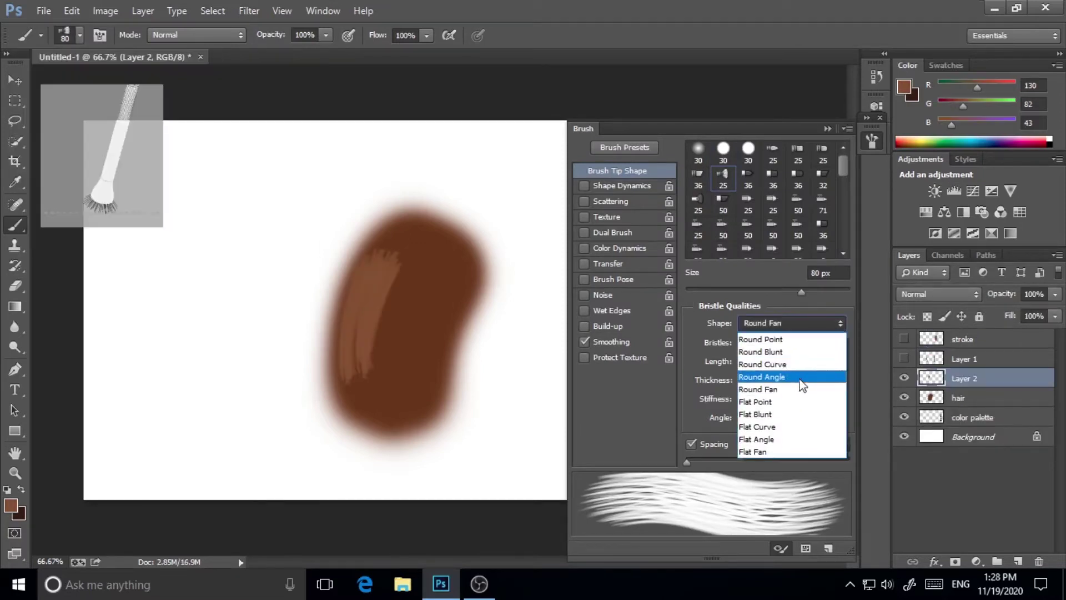
{"action": "left_click", "coordinate": [788, 366]}
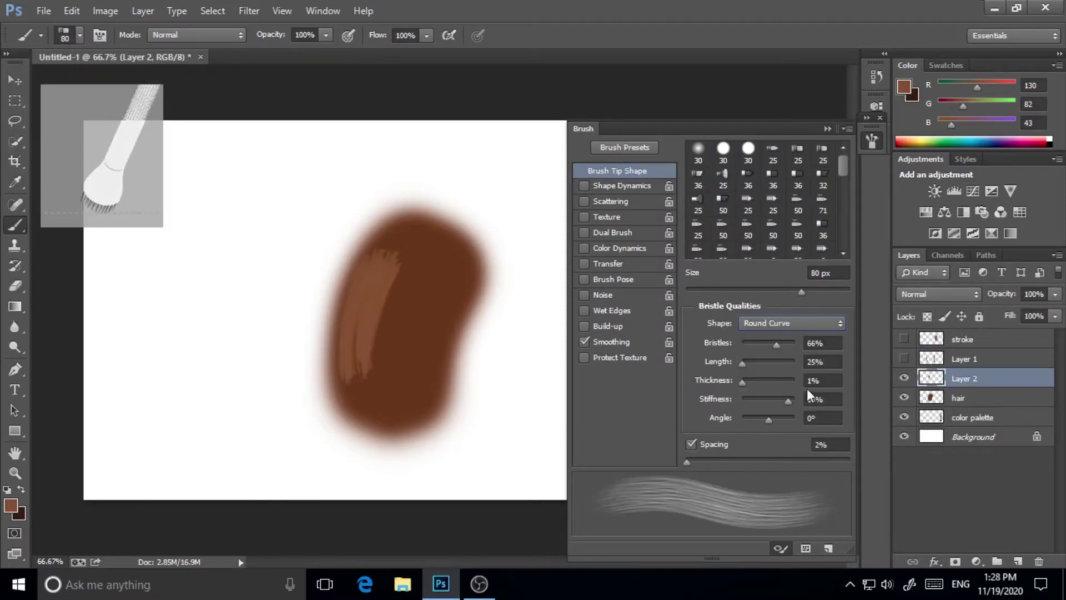
{"action": "left_click", "coordinate": [784, 321]}
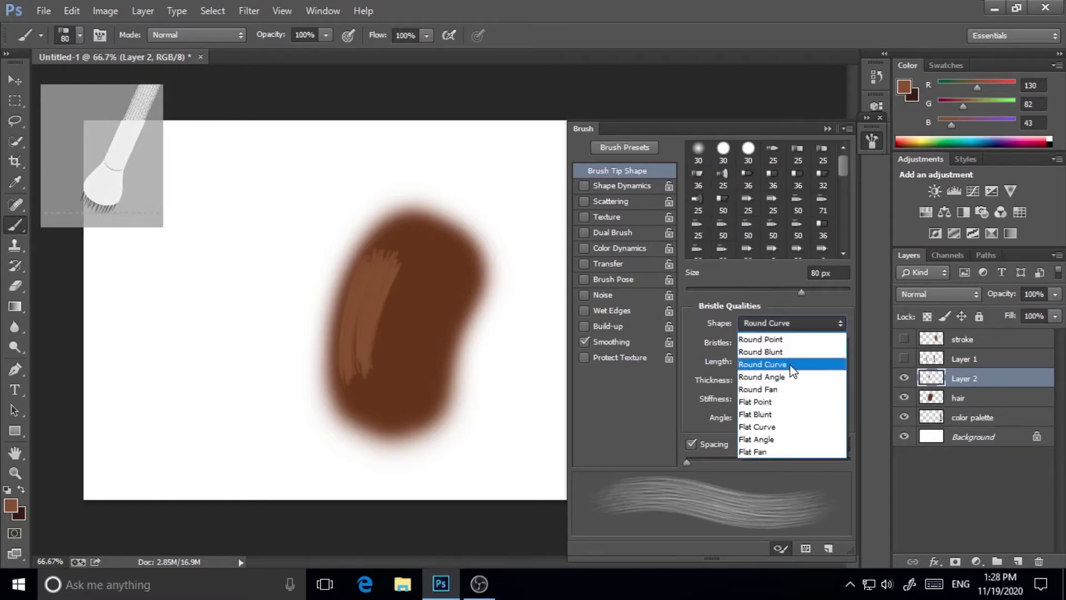
{"action": "left_click", "coordinate": [789, 377]}
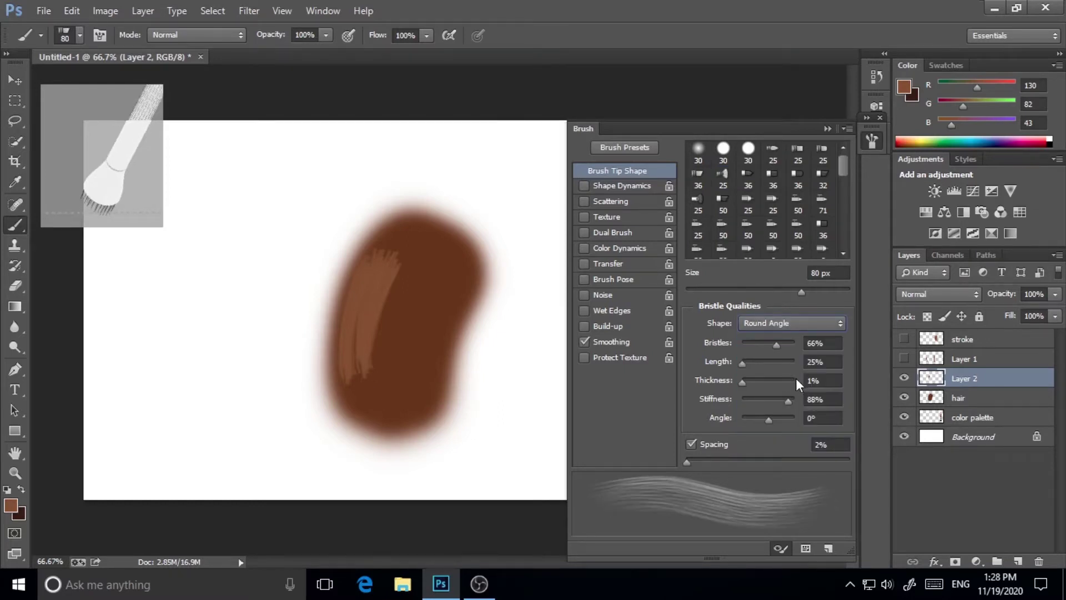
{"action": "left_click", "coordinate": [792, 325]}
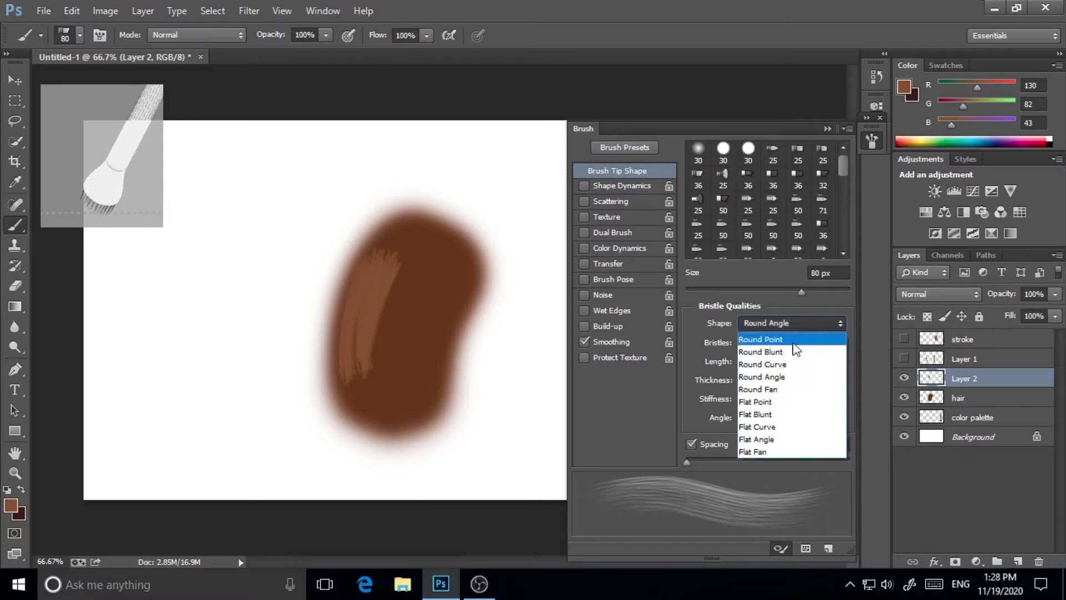
Step: Set the bristle brush to Round Fan, 29% bristles, 96% stiffness, with Transfer enabled
{"action": "left_click", "coordinate": [785, 389]}
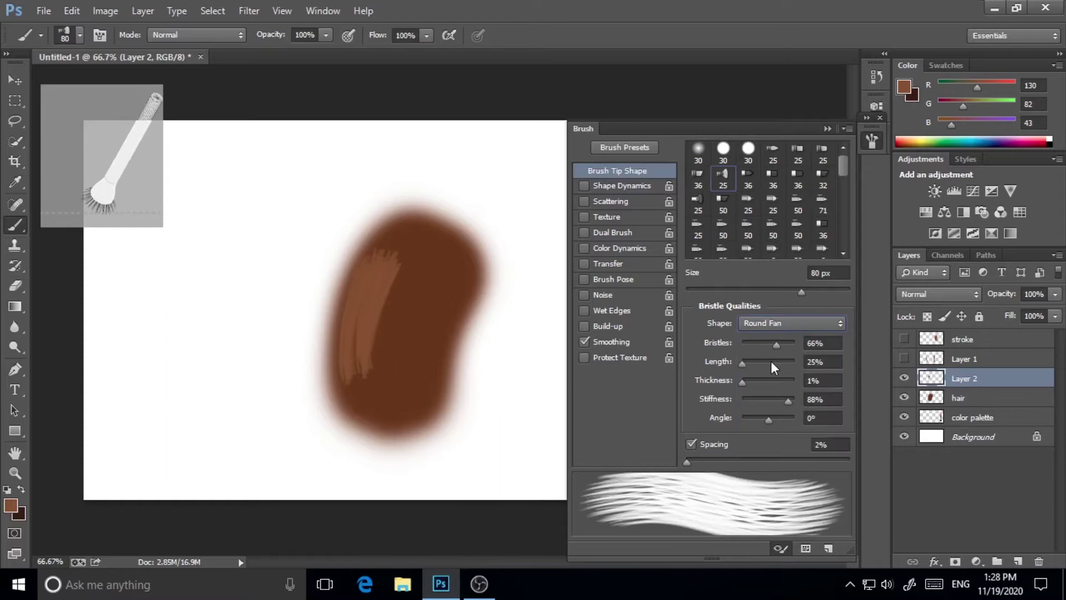
{"action": "left_click_drag", "start_coordinate": [776, 344], "coordinate": [758, 342]}
{"action": "left_click_drag", "start_coordinate": [748, 384], "coordinate": [739, 380]}
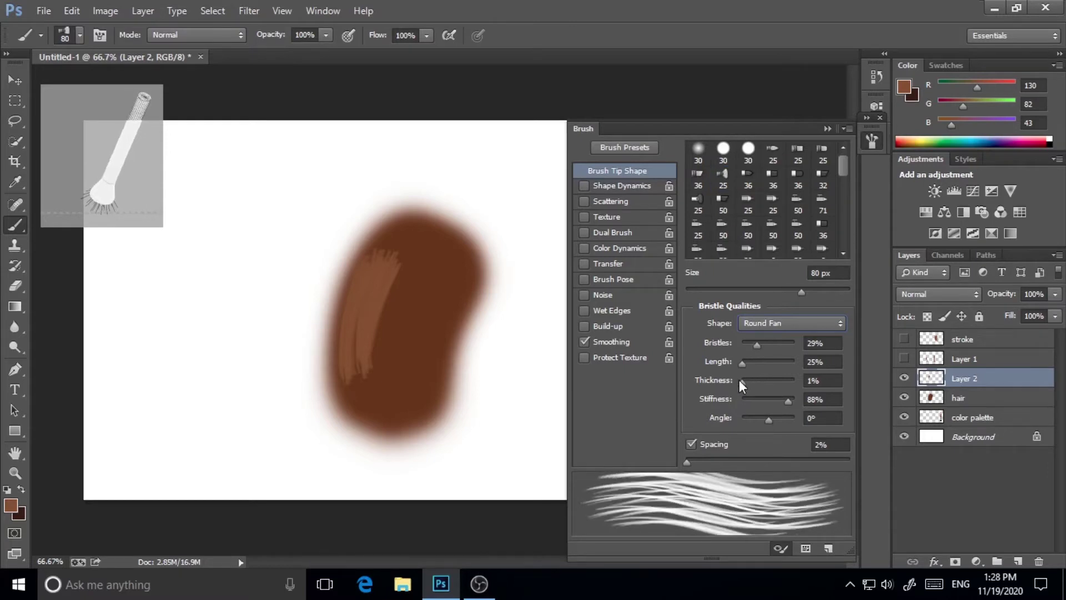
{"action": "left_click", "coordinate": [582, 262]}
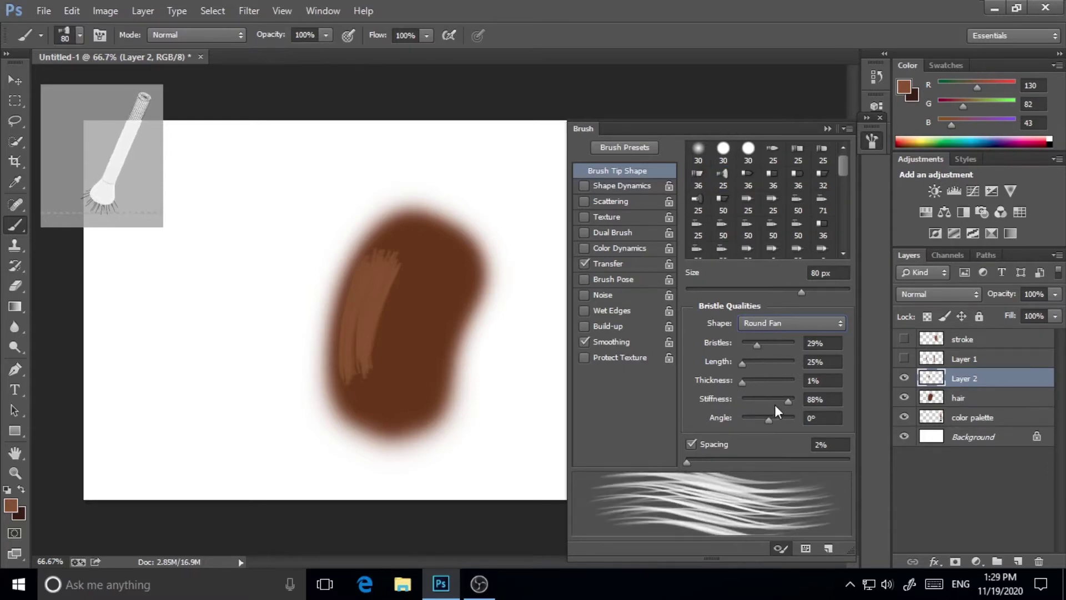
{"action": "left_click_drag", "start_coordinate": [787, 402], "coordinate": [792, 398]}
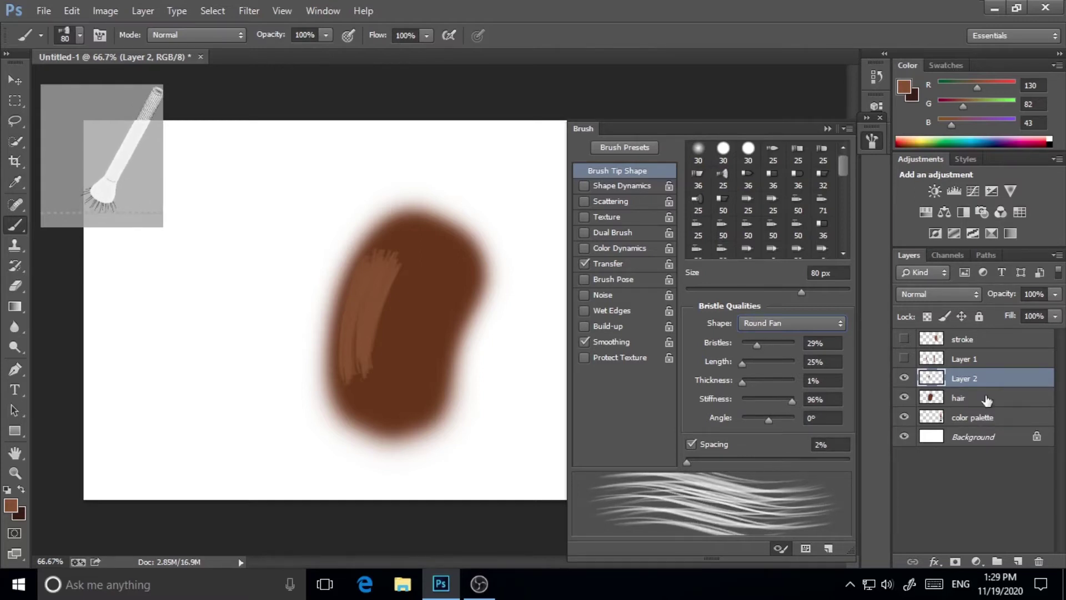
Step: On a new layer with Layer 2 hidden, paint fine streaks down the blob at 60 px
{"action": "left_click", "coordinate": [1018, 561]}
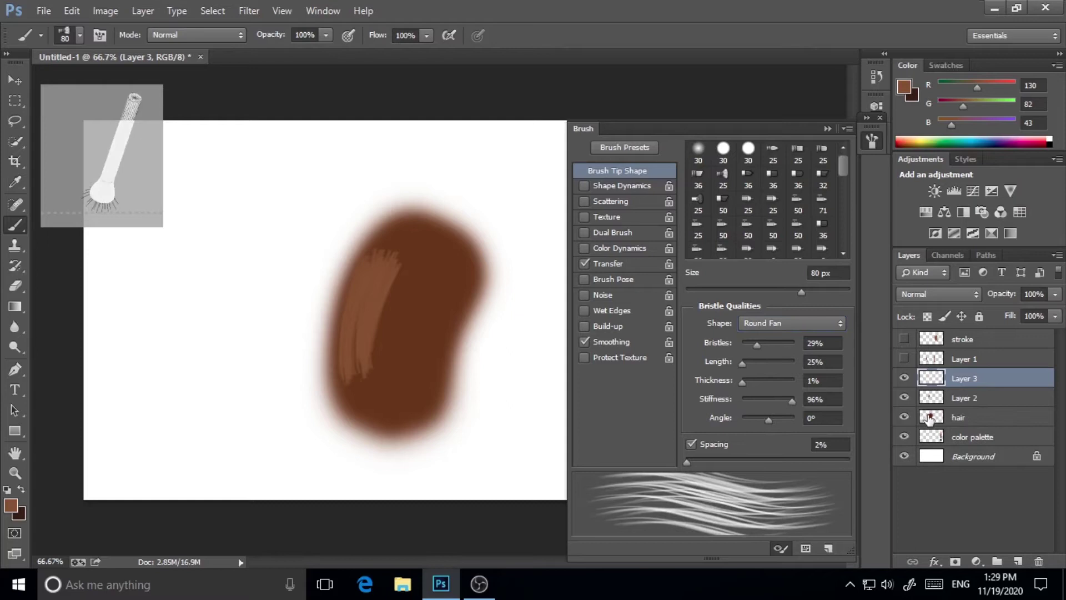
{"action": "left_click", "coordinate": [905, 398]}
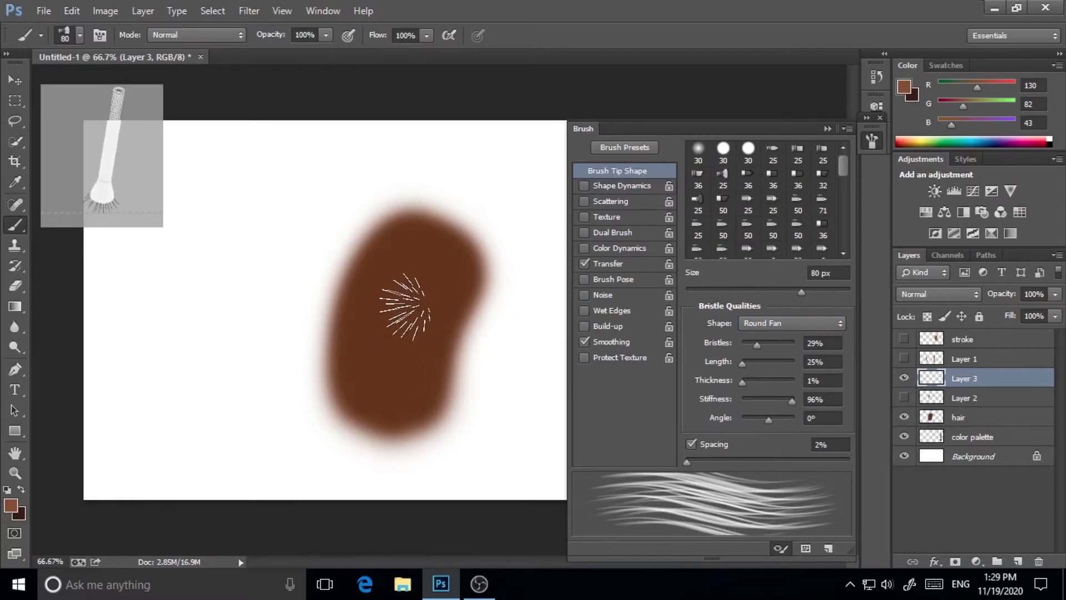
{"action": "key", "text": "bracketleft"}
{"action": "key", "text": "bracketleft"}
{"action": "key", "text": "bracketleft"}
{"action": "key", "text": "bracketleft"}
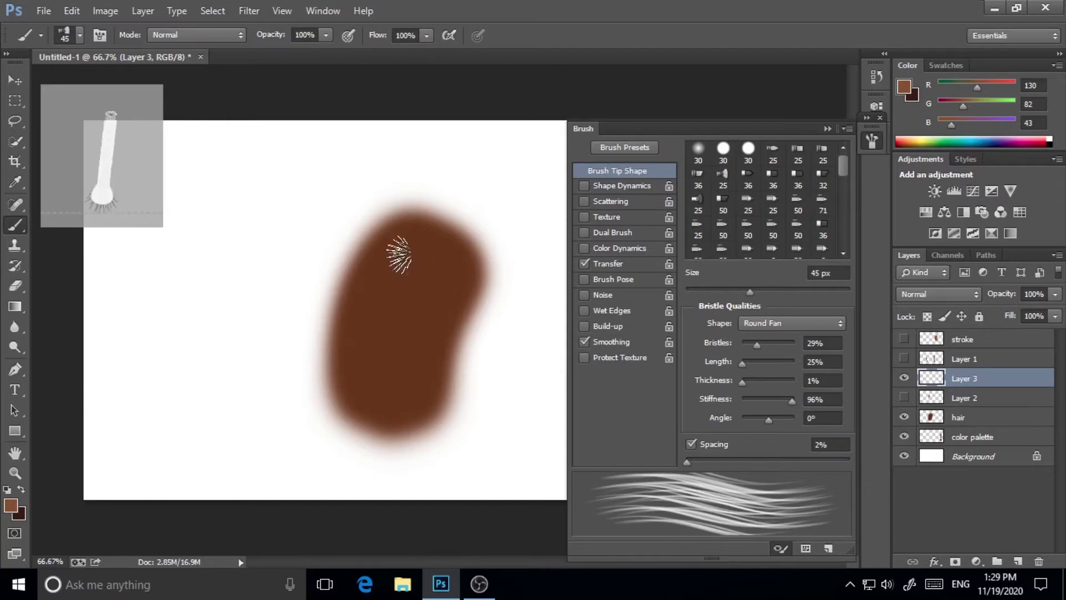
{"action": "key", "text": "bracketright"}
{"action": "key", "text": "bracketright"}
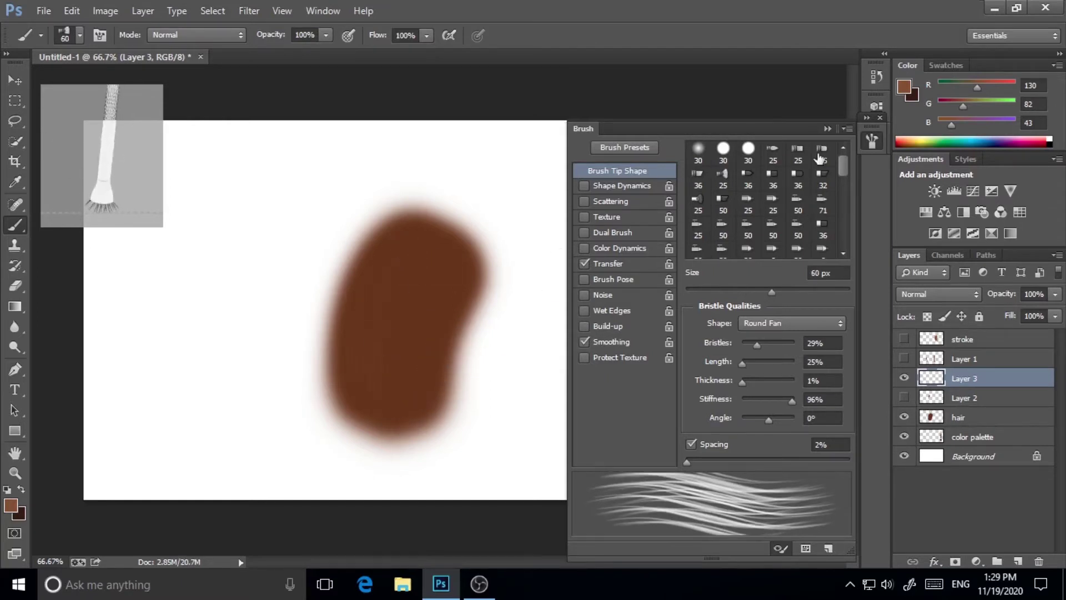
{"action": "left_click", "coordinate": [875, 143]}
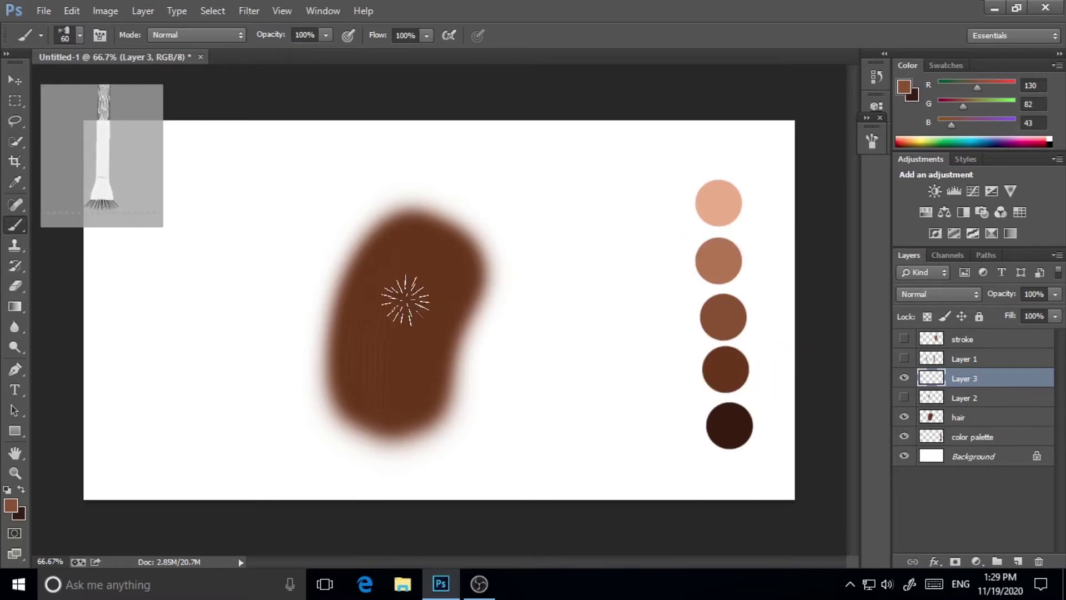
{"action": "mouse_move", "coordinate": [405, 300]}
{"action": "left_mouse_down"}
{"action": "mouse_move", "coordinate": [397, 357]}
{"action": "mouse_move", "coordinate": [403, 261]}
{"action": "mouse_move", "coordinate": [382, 366]}
{"action": "mouse_move", "coordinate": [425, 247]}
{"action": "mouse_move", "coordinate": [400, 390]}
{"action": "mouse_move", "coordinate": [451, 247]}
{"action": "mouse_move", "coordinate": [416, 400]}
{"action": "mouse_move", "coordinate": [475, 244]}
{"action": "mouse_move", "coordinate": [426, 426]}
{"action": "mouse_move", "coordinate": [454, 267]}
{"action": "mouse_move", "coordinate": [423, 417]}
{"action": "mouse_move", "coordinate": [477, 249]}
{"action": "mouse_move", "coordinate": [438, 437]}
{"action": "left_mouse_up"}
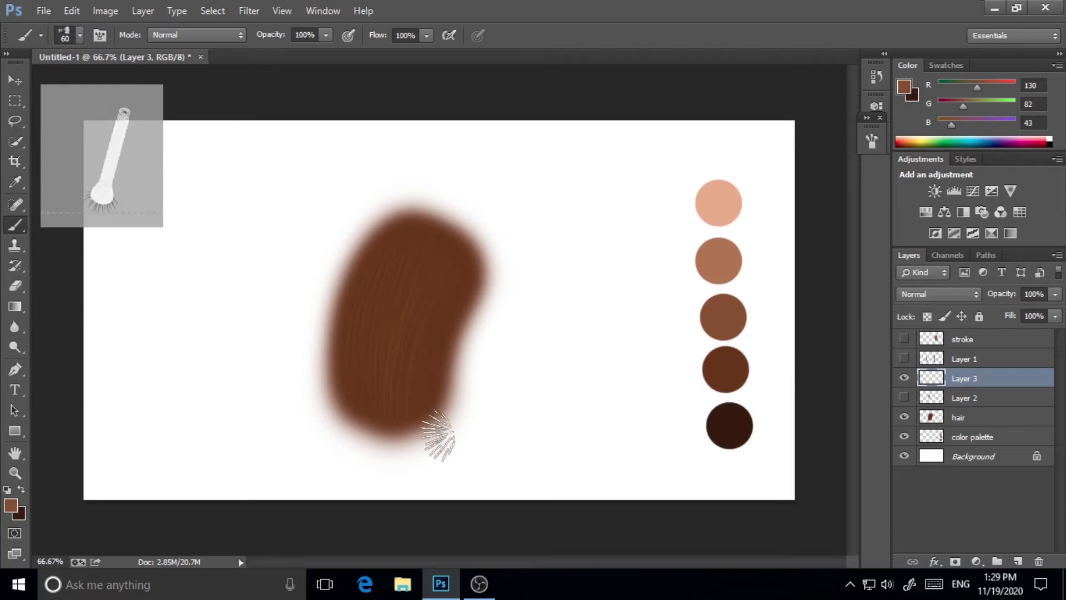
Step: Paint dark strands down the hair's left side and faint strands across the top in palette browns
{"action": "left_click", "coordinate": [730, 425], "text": "alt"}
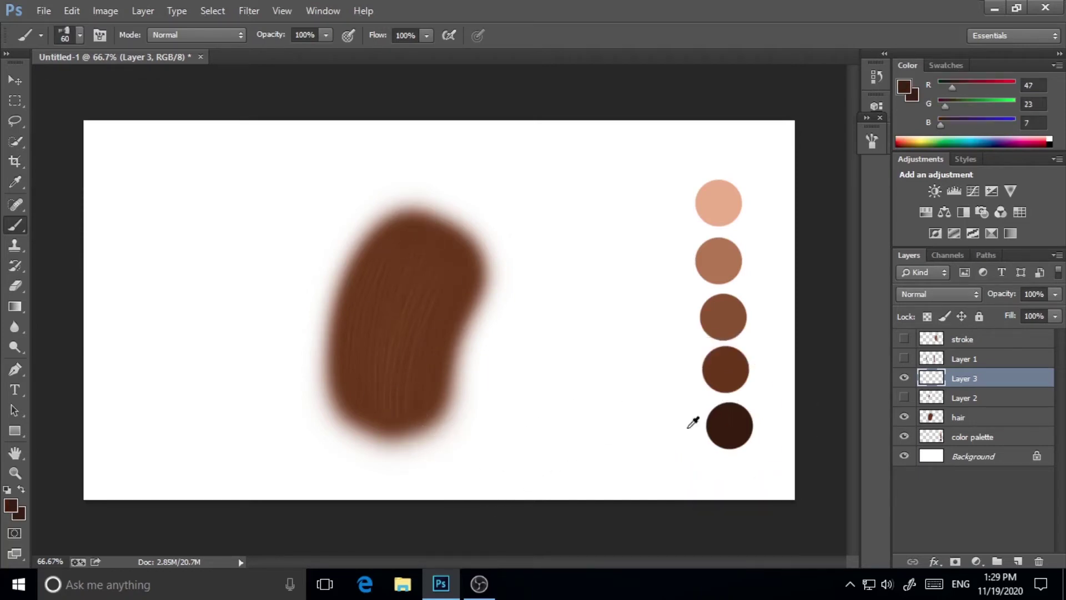
{"action": "mouse_move", "coordinate": [381, 409]}
{"action": "left_mouse_down"}
{"action": "mouse_move", "coordinate": [395, 319]}
{"action": "mouse_move", "coordinate": [378, 342]}
{"action": "mouse_move", "coordinate": [375, 407]}
{"action": "mouse_move", "coordinate": [374, 283]}
{"action": "mouse_move", "coordinate": [379, 407]}
{"action": "mouse_move", "coordinate": [378, 316]}
{"action": "mouse_move", "coordinate": [396, 414]}
{"action": "mouse_move", "coordinate": [367, 360]}
{"action": "mouse_move", "coordinate": [392, 314]}
{"action": "mouse_move", "coordinate": [411, 431]}
{"action": "mouse_move", "coordinate": [407, 333]}
{"action": "mouse_move", "coordinate": [395, 334]}
{"action": "mouse_move", "coordinate": [423, 335]}
{"action": "mouse_move", "coordinate": [400, 421]}
{"action": "mouse_move", "coordinate": [414, 416]}
{"action": "mouse_move", "coordinate": [431, 342]}
{"action": "mouse_move", "coordinate": [416, 438]}
{"action": "mouse_move", "coordinate": [445, 357]}
{"action": "mouse_move", "coordinate": [432, 364]}
{"action": "mouse_move", "coordinate": [438, 418]}
{"action": "mouse_move", "coordinate": [430, 317]}
{"action": "mouse_move", "coordinate": [389, 435]}
{"action": "mouse_move", "coordinate": [363, 404]}
{"action": "mouse_move", "coordinate": [360, 311]}
{"action": "left_mouse_up"}
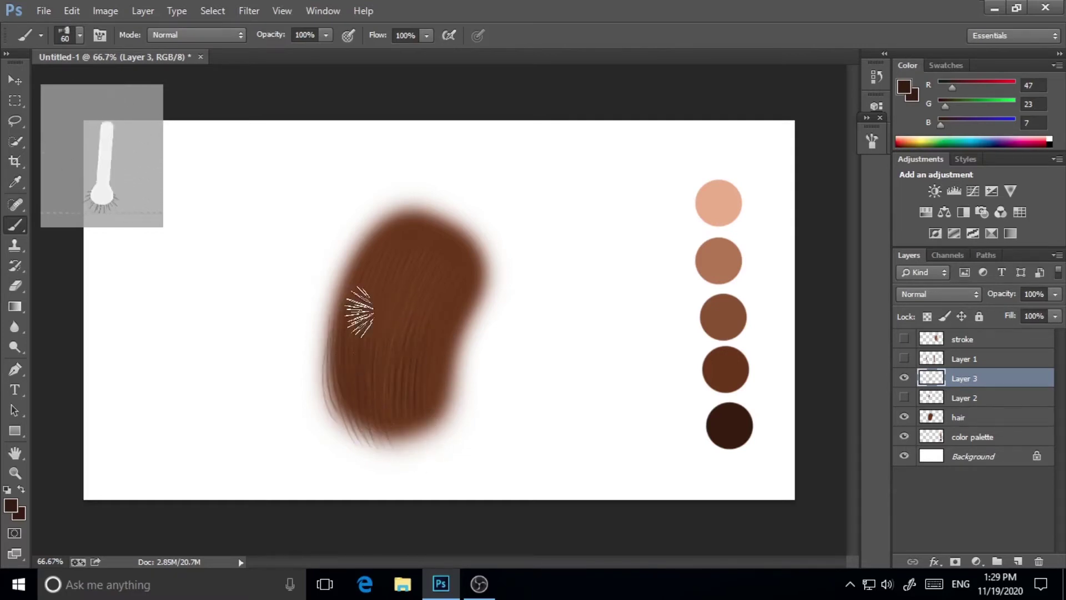
{"action": "left_click", "coordinate": [731, 361], "text": "alt"}
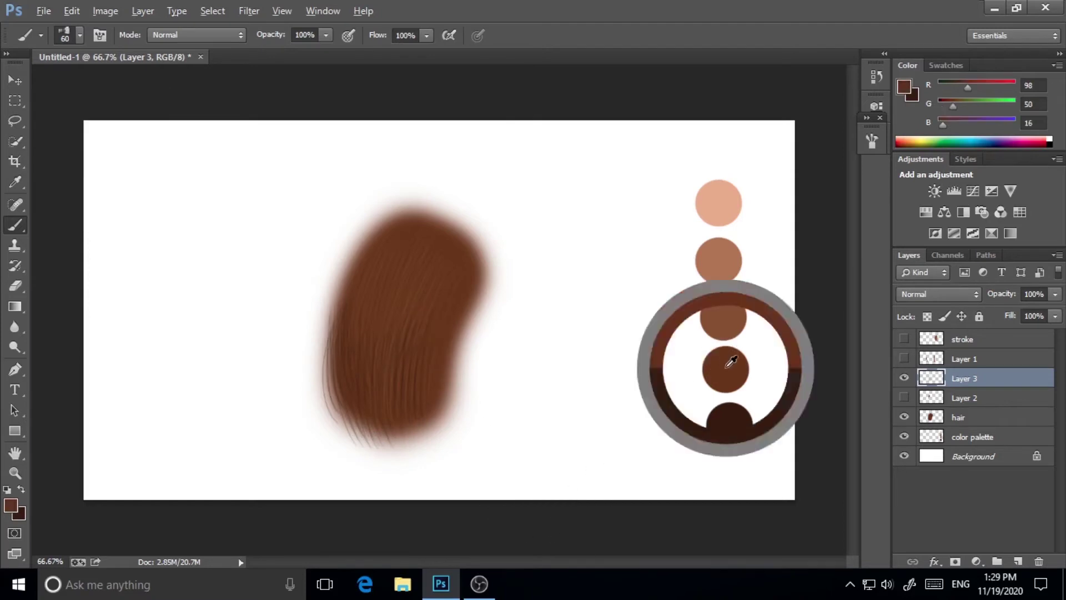
{"action": "left_click", "coordinate": [725, 311], "text": "alt"}
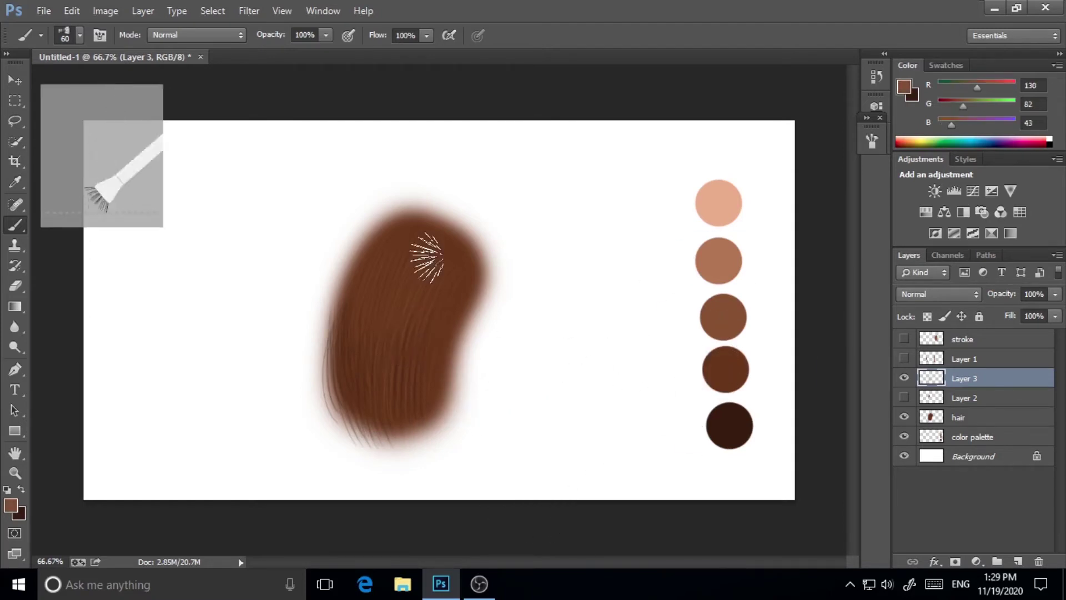
{"action": "mouse_move", "coordinate": [427, 256]}
{"action": "left_mouse_down"}
{"action": "mouse_move", "coordinate": [381, 382]}
{"action": "mouse_move", "coordinate": [412, 312]}
{"action": "mouse_move", "coordinate": [419, 390]}
{"action": "mouse_move", "coordinate": [471, 265]}
{"action": "mouse_move", "coordinate": [439, 327]}
{"action": "mouse_move", "coordinate": [456, 236]}
{"action": "left_mouse_up"}
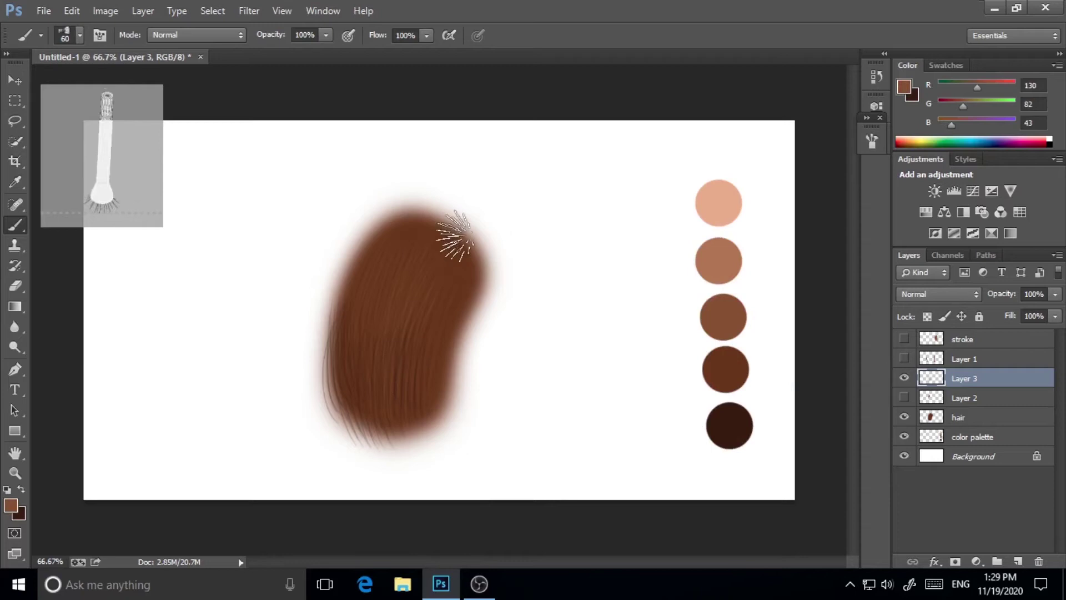
Step: Paint more strands, sampling palette tones from darkest brown through to lightest peach
{"action": "left_click", "coordinate": [737, 425], "text": "alt"}
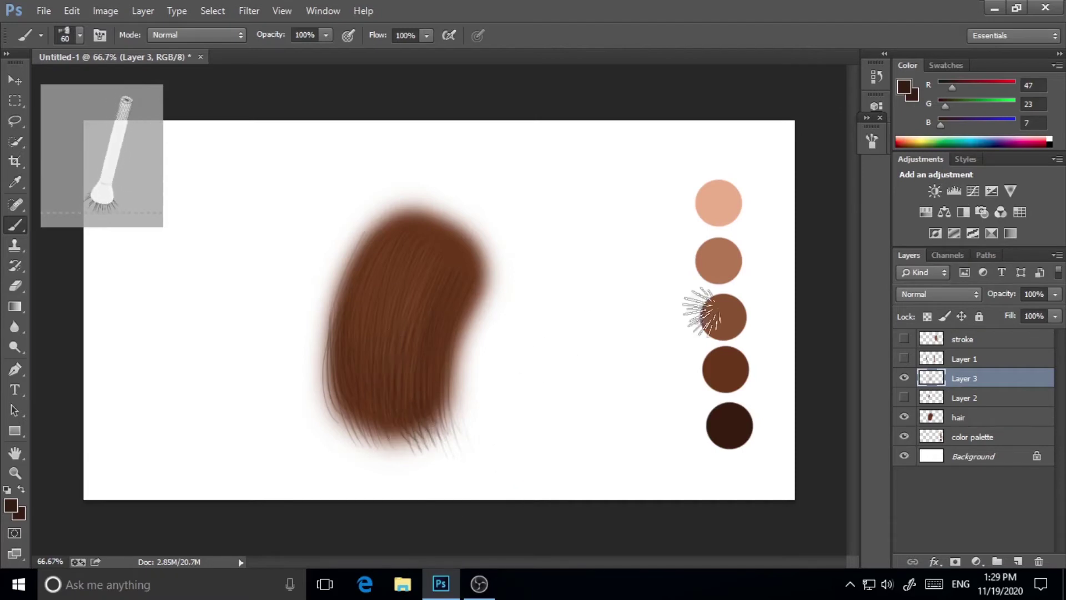
{"action": "left_click", "coordinate": [723, 319], "text": "alt"}
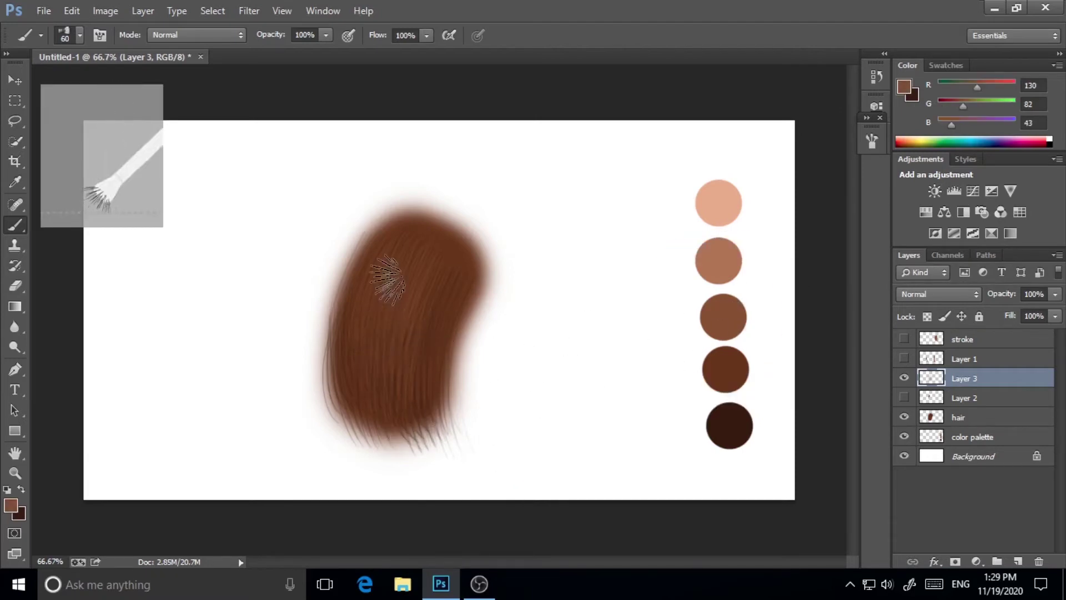
{"action": "left_click", "coordinate": [729, 254], "text": "alt"}
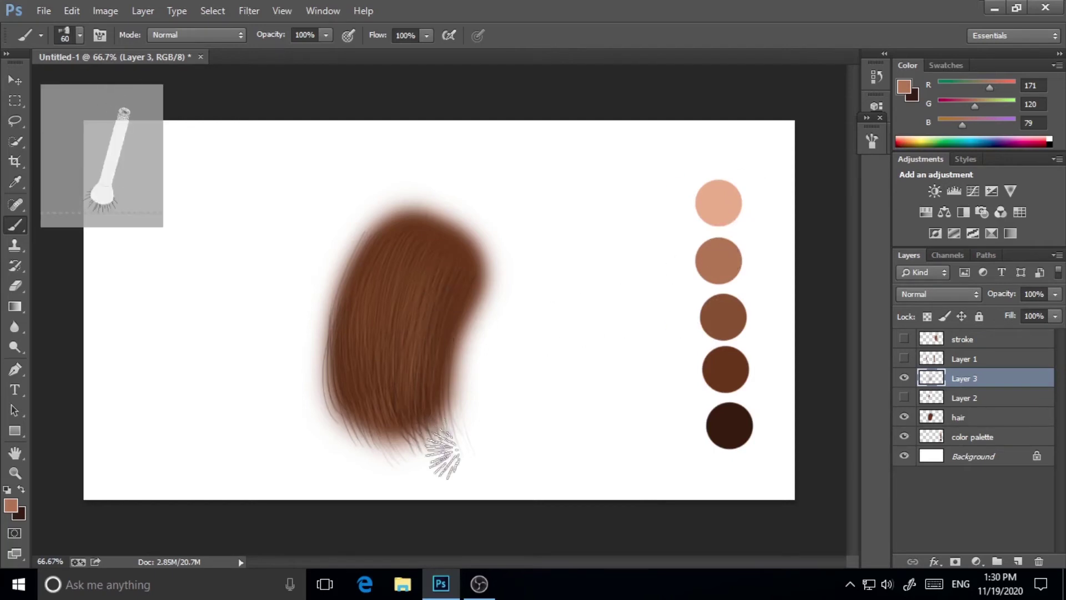
{"action": "left_click", "coordinate": [722, 205], "text": "alt"}
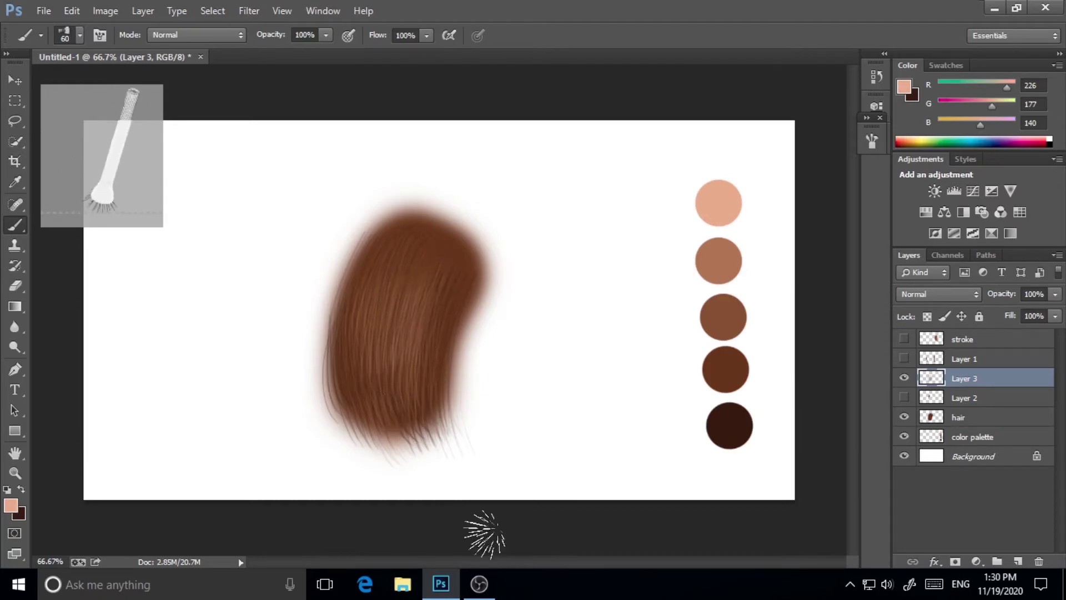
{"action": "left_click", "coordinate": [725, 422], "text": "alt"}
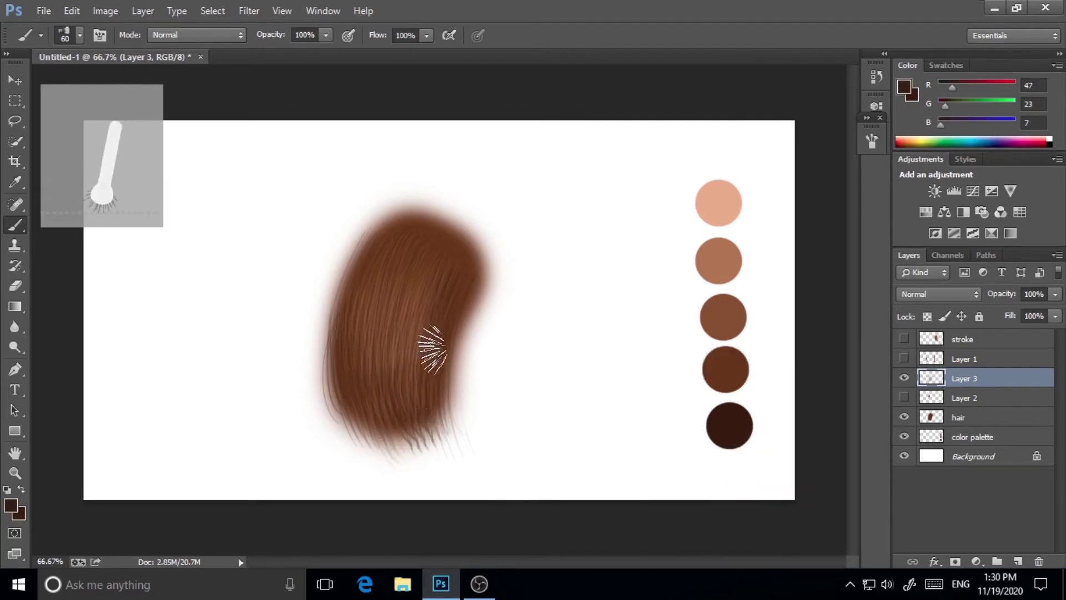
{"action": "left_click", "coordinate": [727, 367], "text": "alt"}
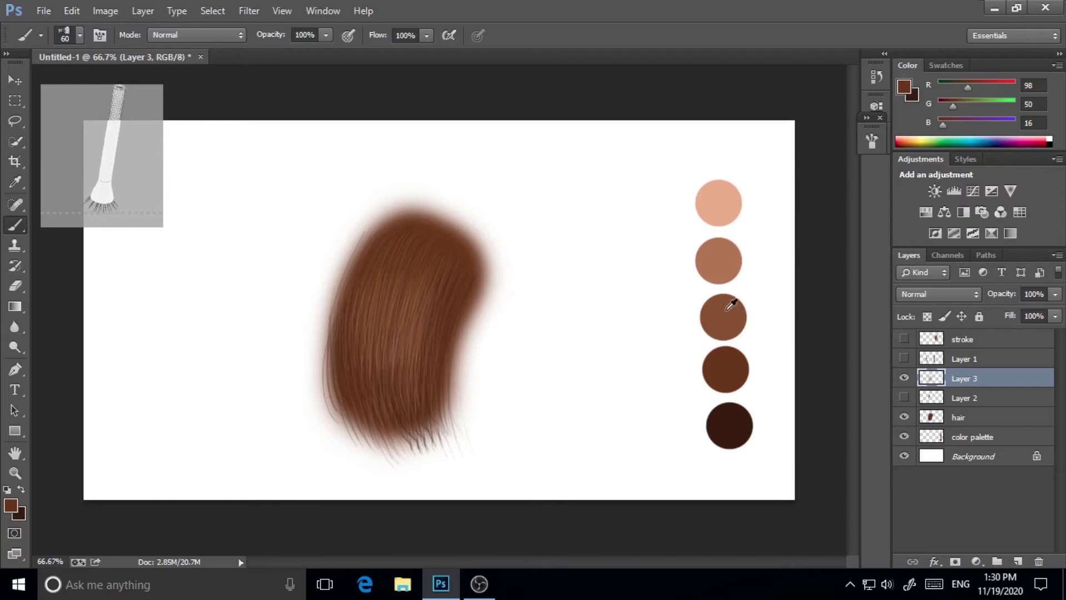
{"action": "left_click", "coordinate": [722, 246], "text": "alt"}
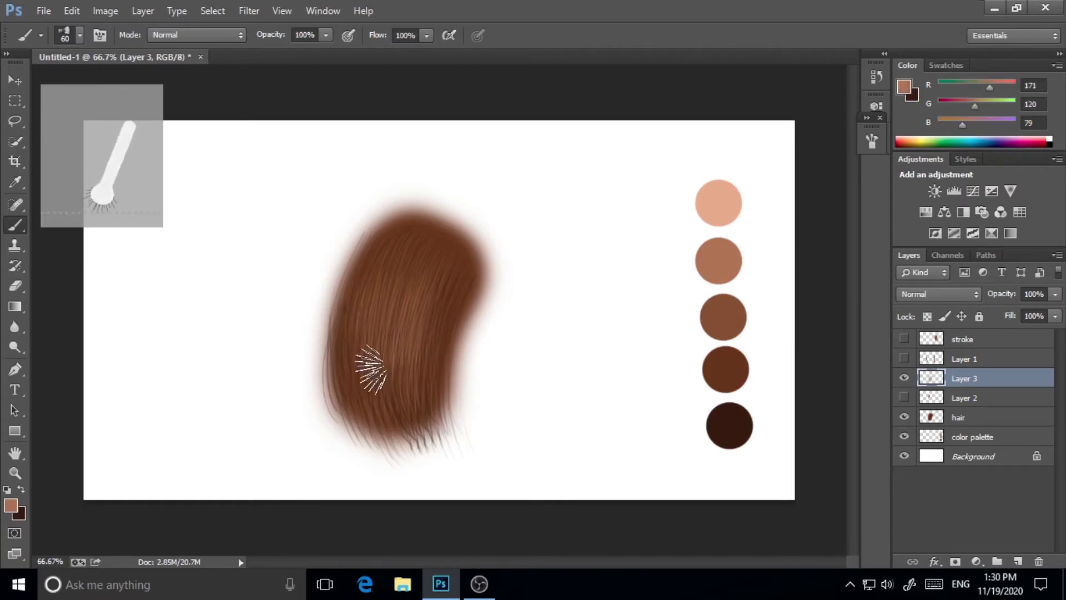
{"action": "left_click", "coordinate": [711, 207], "text": "alt"}
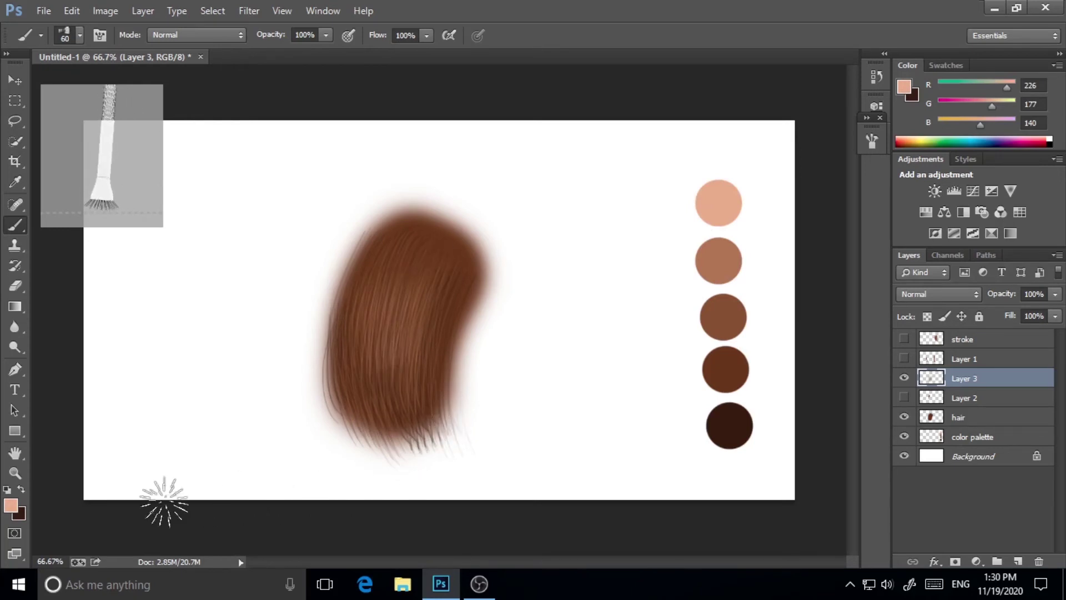
Step: Set the foreground colour to a lighter peach for highlights
{"action": "key", "text": "i"}
{"action": "left_click", "coordinate": [17, 508]}
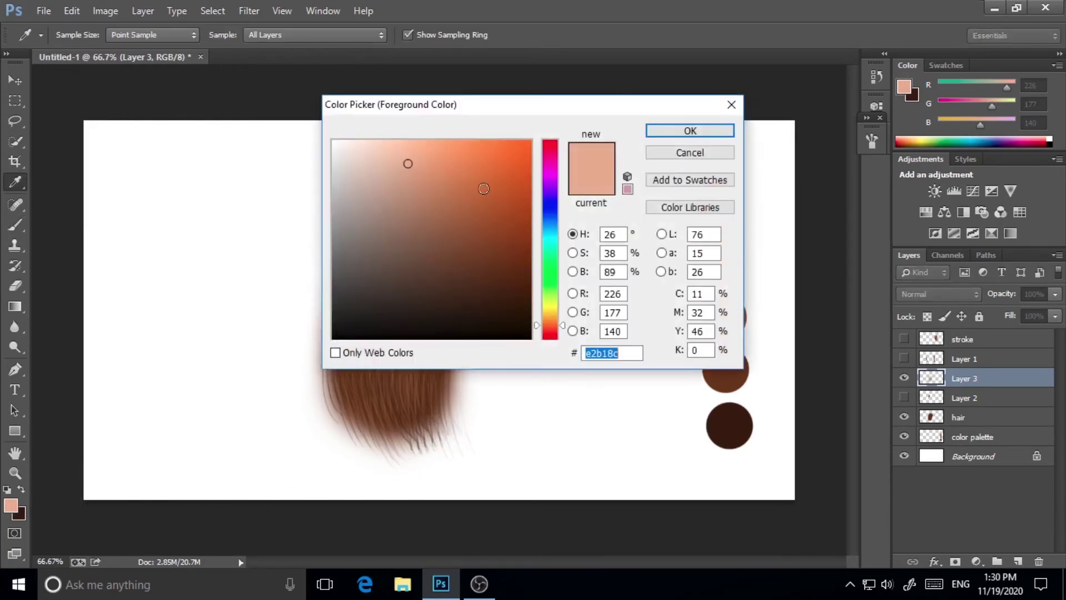
{"action": "left_click", "coordinate": [394, 145]}
{"action": "left_click", "coordinate": [689, 131]}
{"action": "key", "text": "b"}
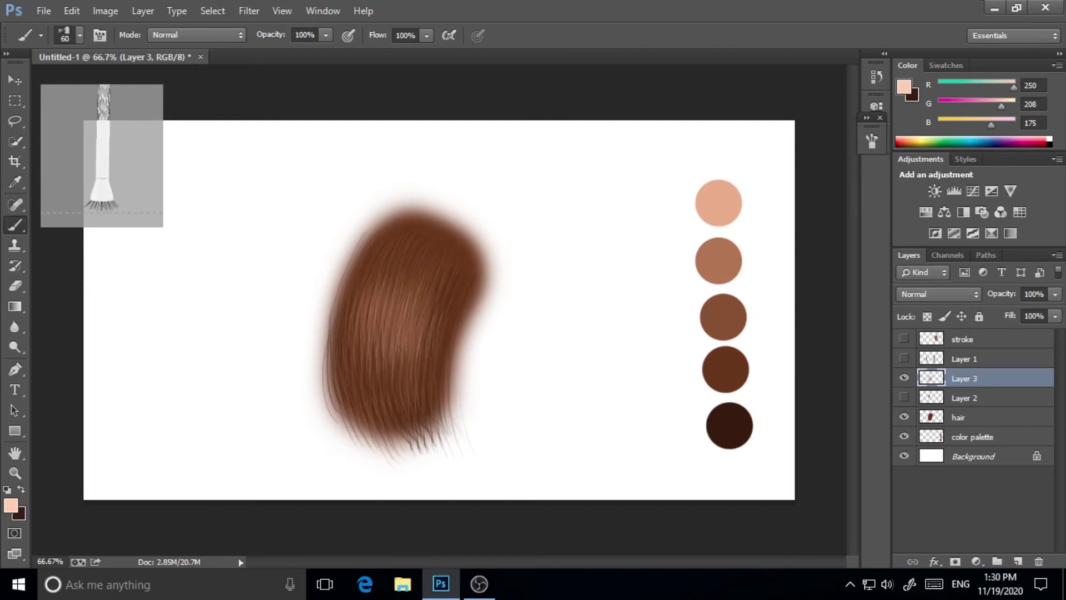
Step: Choose a new dark brown and paint strands over the lower left and up toward the top
{"action": "left_click", "coordinate": [416, 425], "text": "alt"}
{"action": "left_click", "coordinate": [11, 507]}
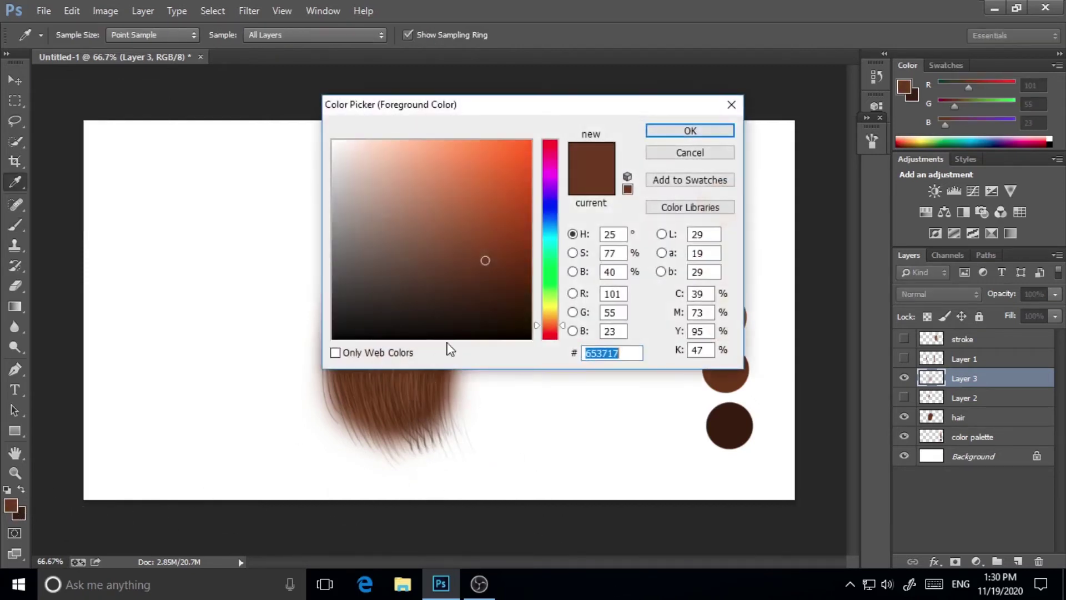
{"action": "left_click", "coordinate": [510, 280]}
{"action": "left_click", "coordinate": [690, 131]}
{"action": "key", "text": "b"}
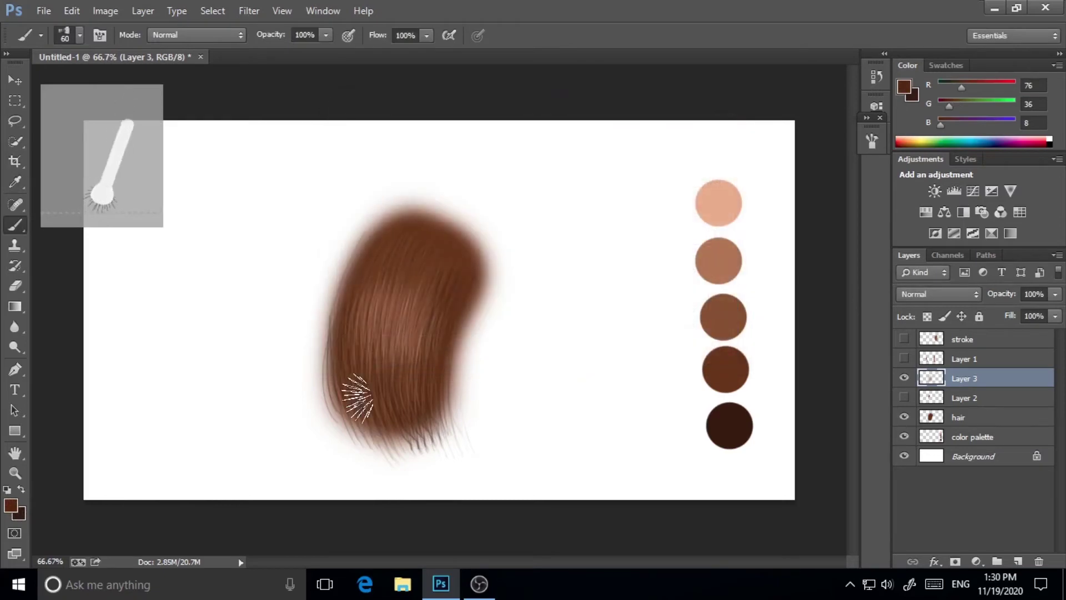
{"action": "mouse_move", "coordinate": [363, 387]}
{"action": "left_mouse_down"}
{"action": "mouse_move", "coordinate": [368, 361]}
{"action": "mouse_move", "coordinate": [381, 423]}
{"action": "mouse_move", "coordinate": [400, 376]}
{"action": "mouse_move", "coordinate": [414, 404]}
{"action": "mouse_move", "coordinate": [424, 358]}
{"action": "mouse_move", "coordinate": [388, 423]}
{"action": "mouse_move", "coordinate": [429, 317]}
{"action": "mouse_move", "coordinate": [436, 366]}
{"action": "left_mouse_up"}
{"action": "left_click_drag", "start_coordinate": [438, 311], "coordinate": [420, 235]}
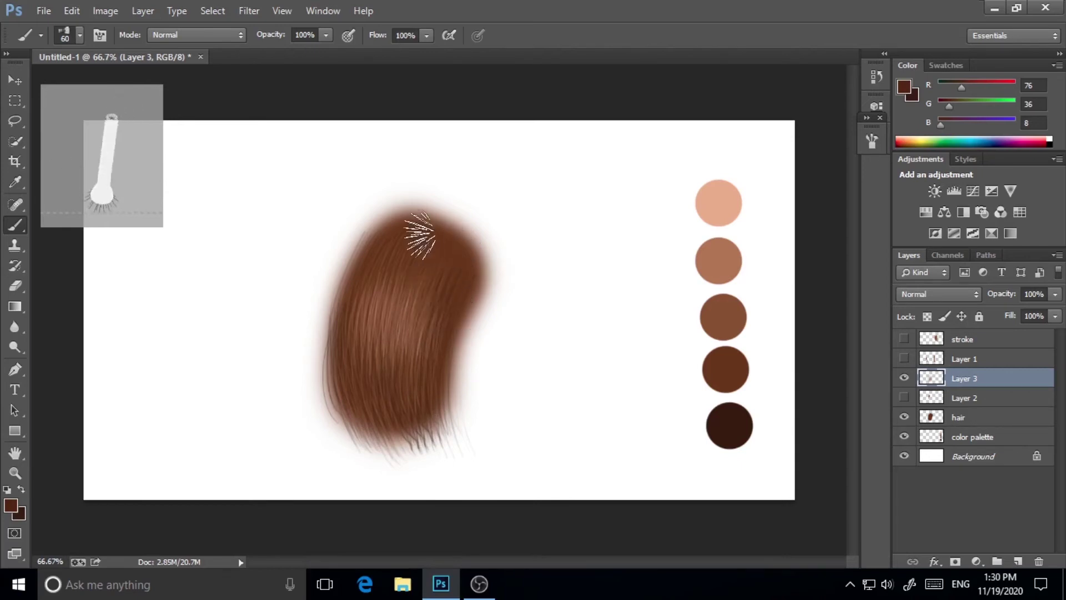
Step: Set the foreground colour to the very dark brown #2e1402 (46,20,2)
{"action": "left_click", "coordinate": [11, 505]}
{"action": "left_click", "coordinate": [729, 425]}
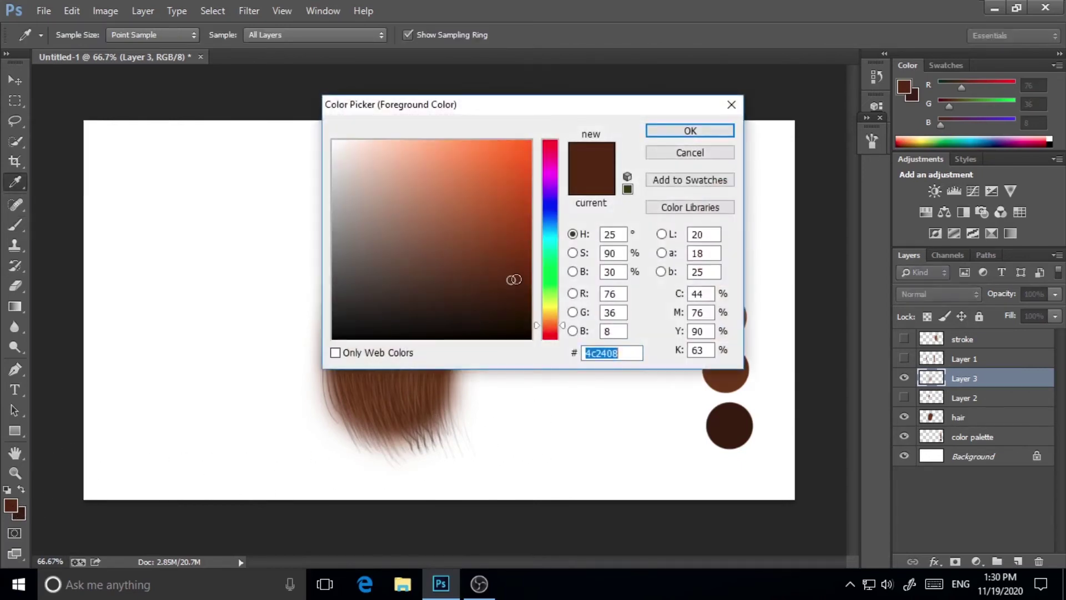
{"action": "left_click", "coordinate": [658, 136]}
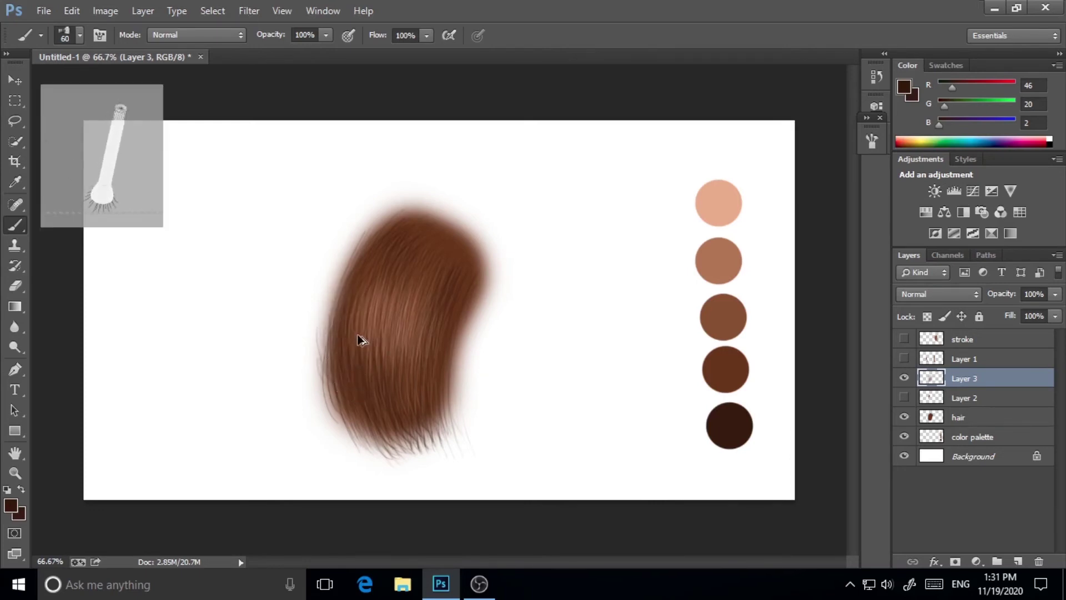
Step: Paint lighter strands through the hair's centre using the middle, second and lightest peach palette tones
{"action": "left_click", "coordinate": [727, 315], "text": "alt"}
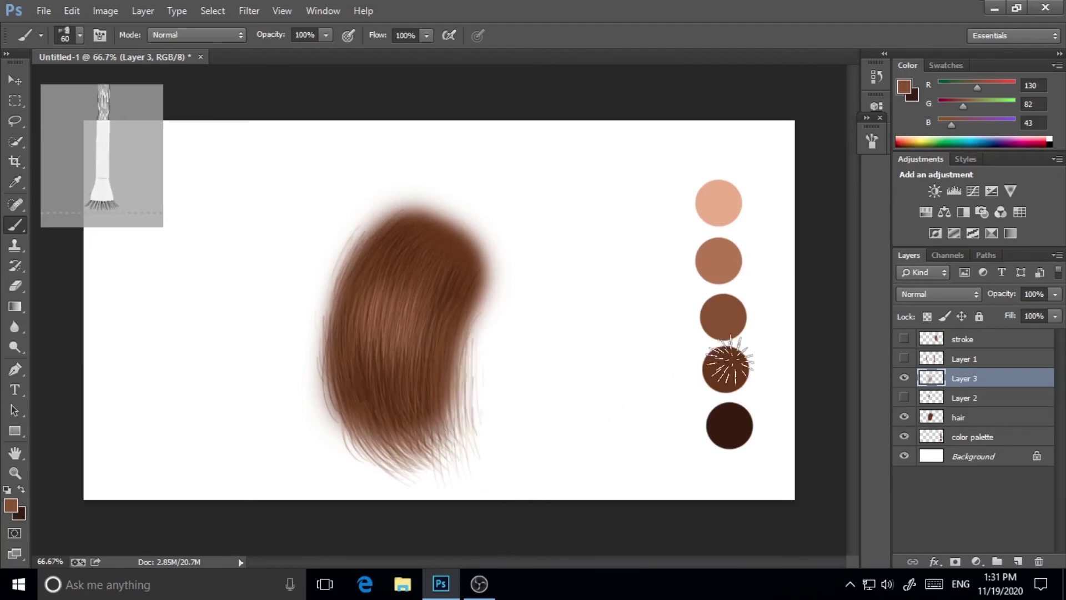
{"action": "left_click", "coordinate": [724, 272], "text": "alt"}
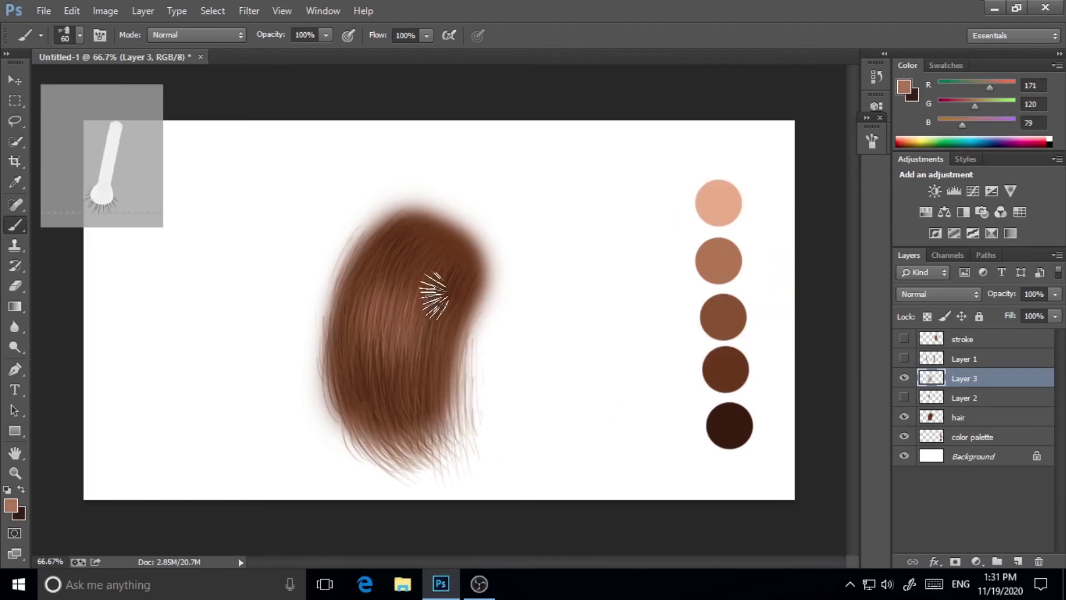
{"action": "left_click", "coordinate": [718, 204], "text": "alt"}
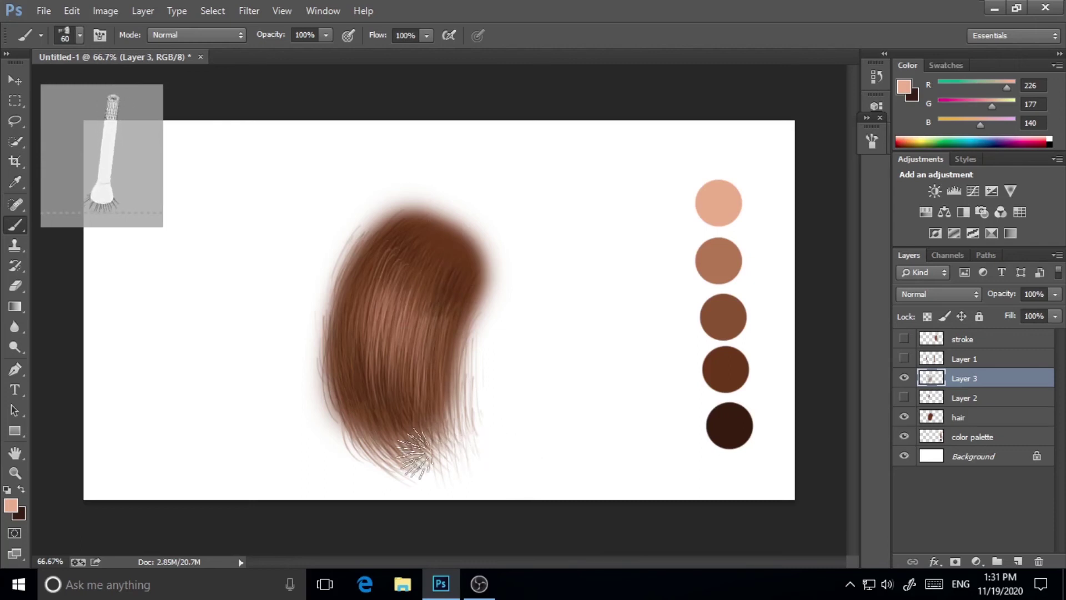
{"action": "left_click", "coordinate": [443, 288], "text": "alt"}
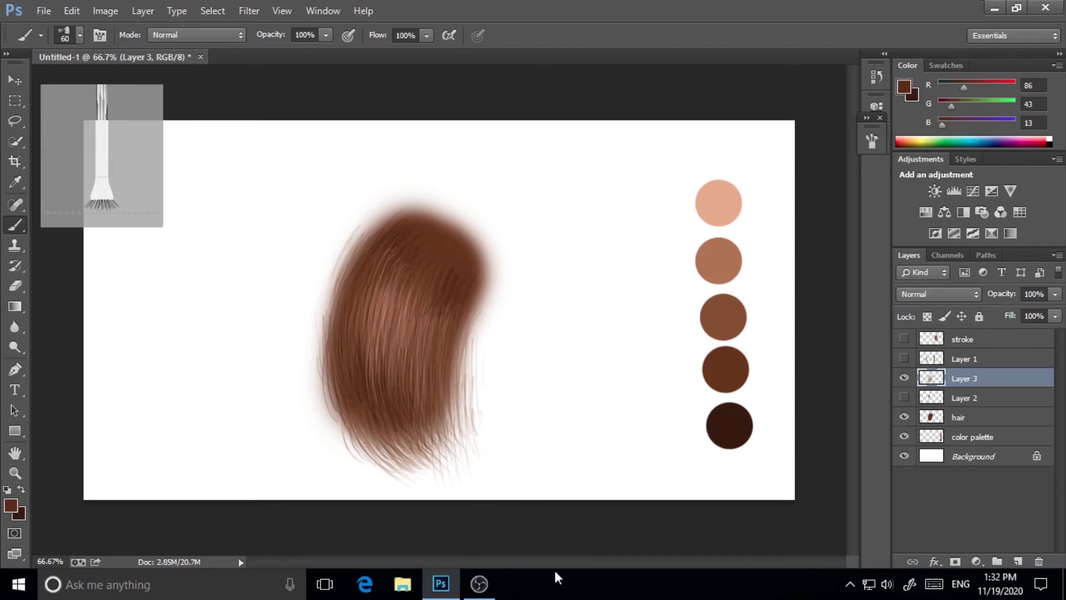
Step: Set the foreground colour to bright orange #fb872f for the hair's shine
{"action": "left_click", "coordinate": [10, 505]}
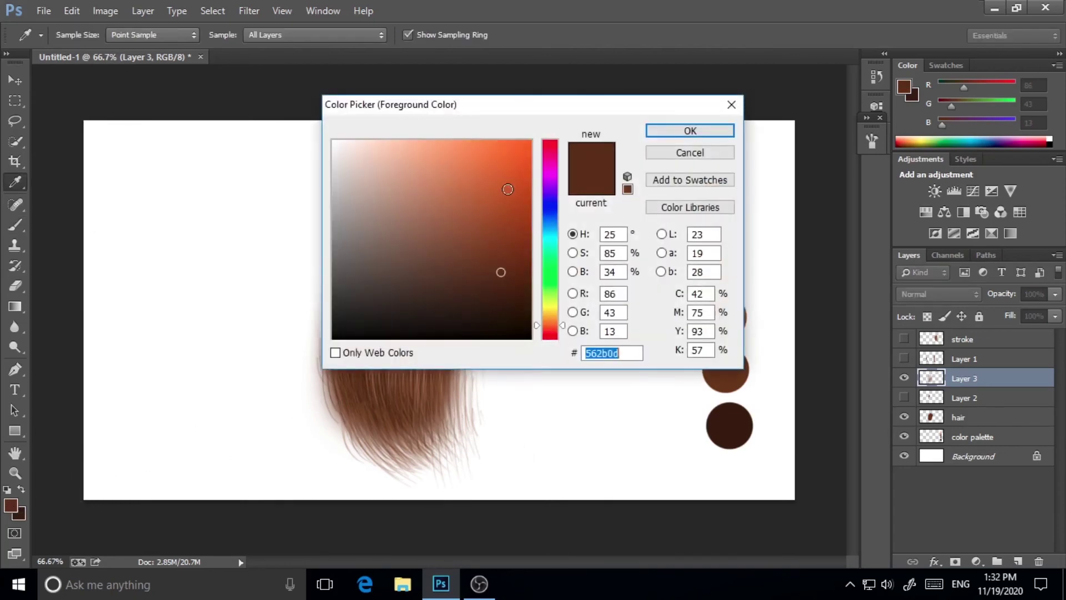
{"action": "left_click", "coordinate": [690, 152]}
{"action": "left_click", "coordinate": [716, 193], "text": "alt"}
{"action": "left_click", "coordinate": [11, 505]}
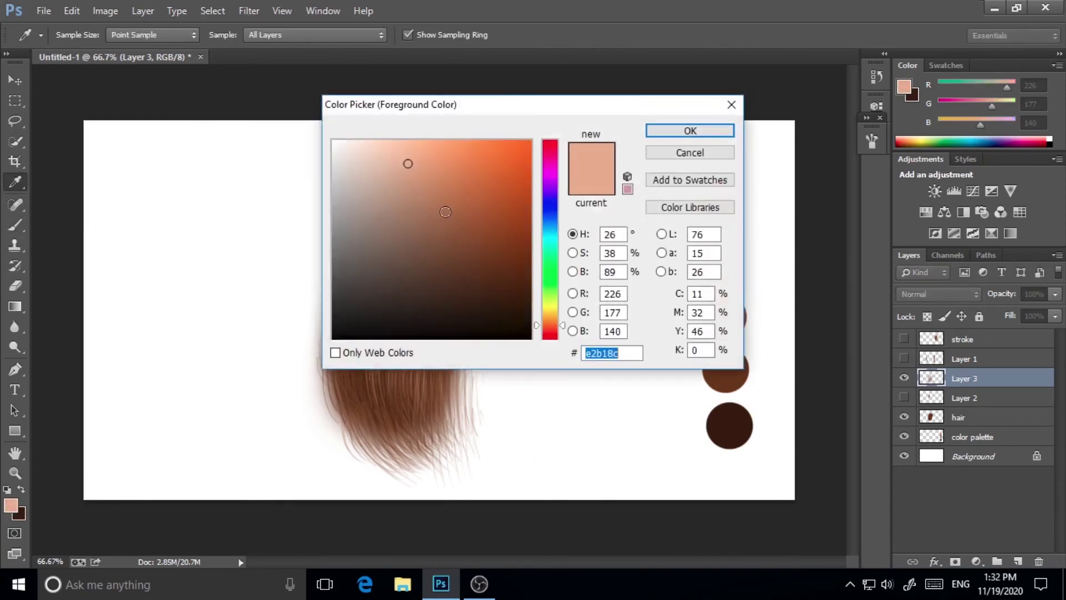
{"action": "left_click", "coordinate": [495, 143]}
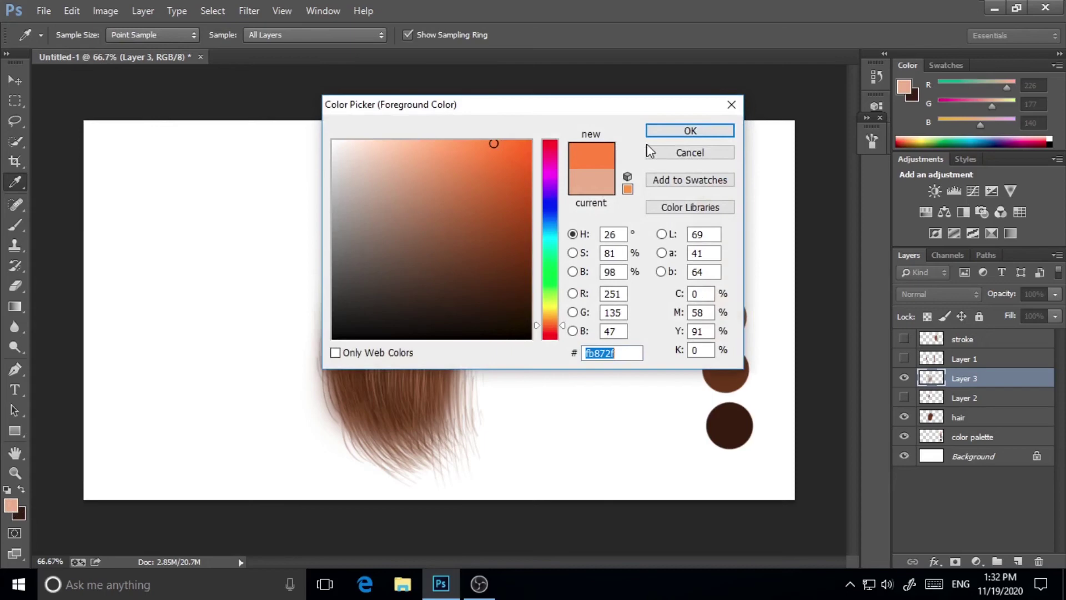
{"action": "left_click", "coordinate": [655, 132]}
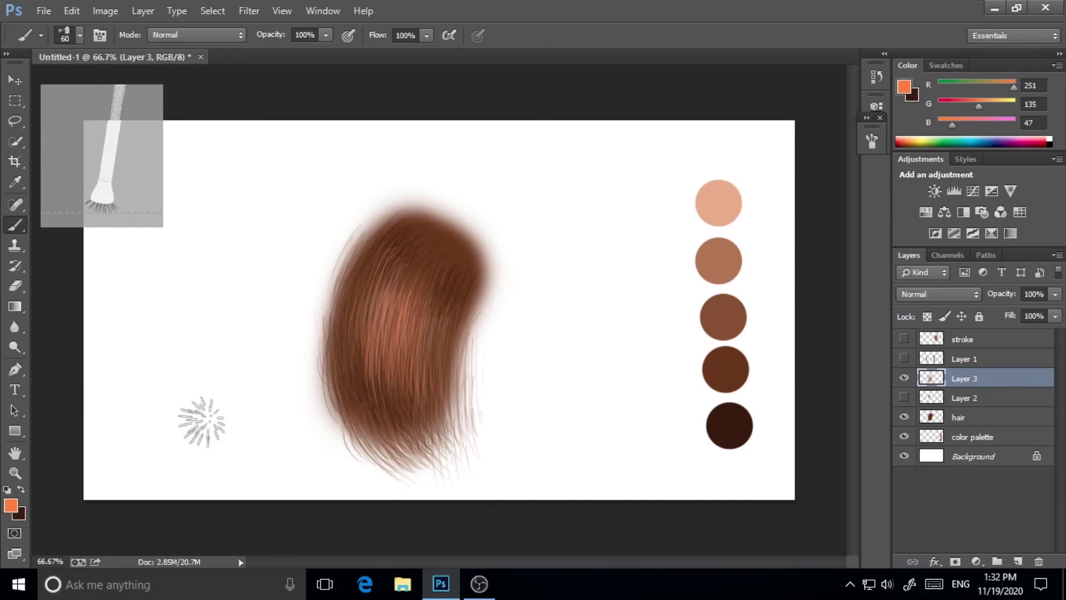
Step: Set the paint colour to a dark brown (60,26,3)
{"action": "left_click", "coordinate": [731, 421], "text": "alt"}
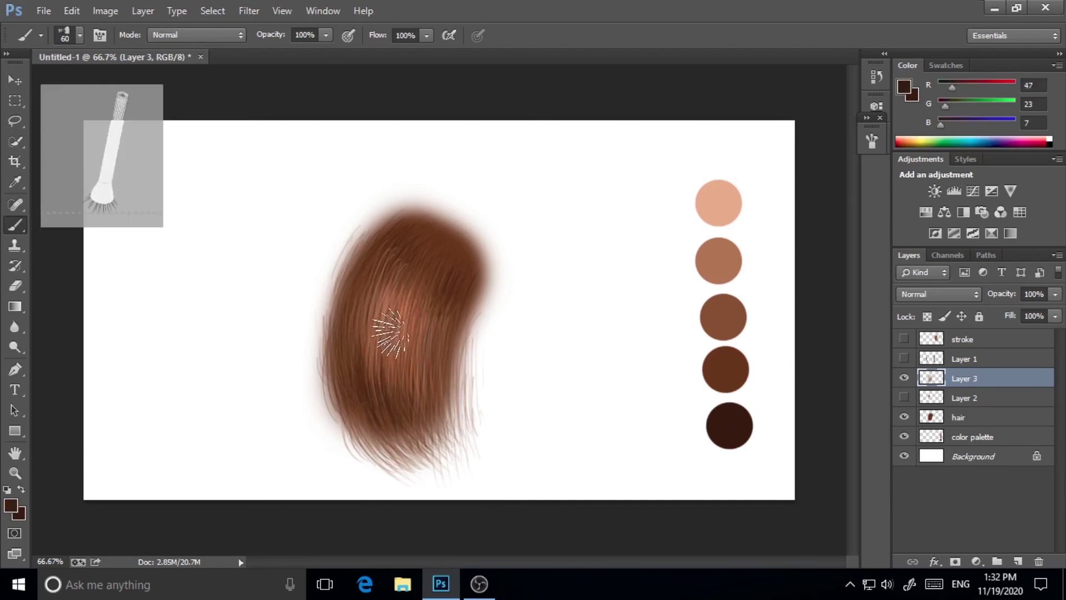
{"action": "left_click", "coordinate": [10, 505]}
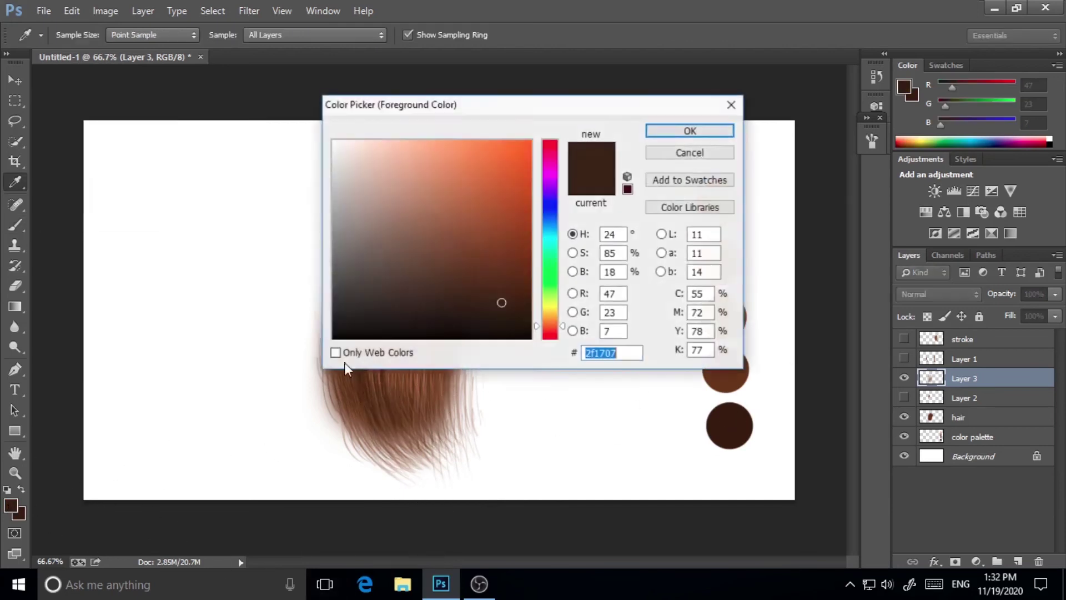
{"action": "left_click", "coordinate": [521, 294]}
{"action": "left_click", "coordinate": [691, 130]}
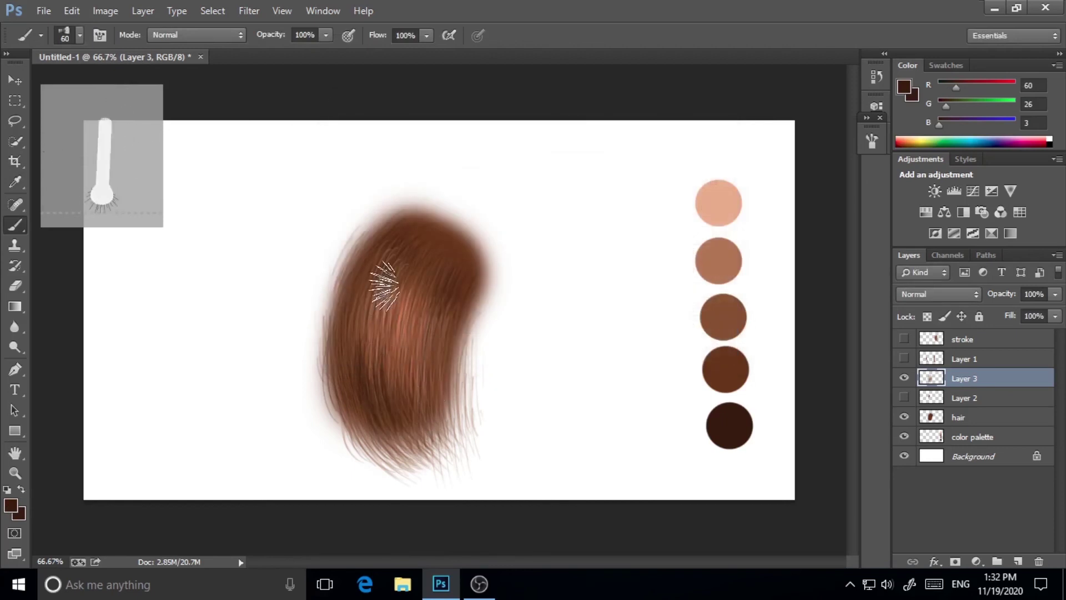